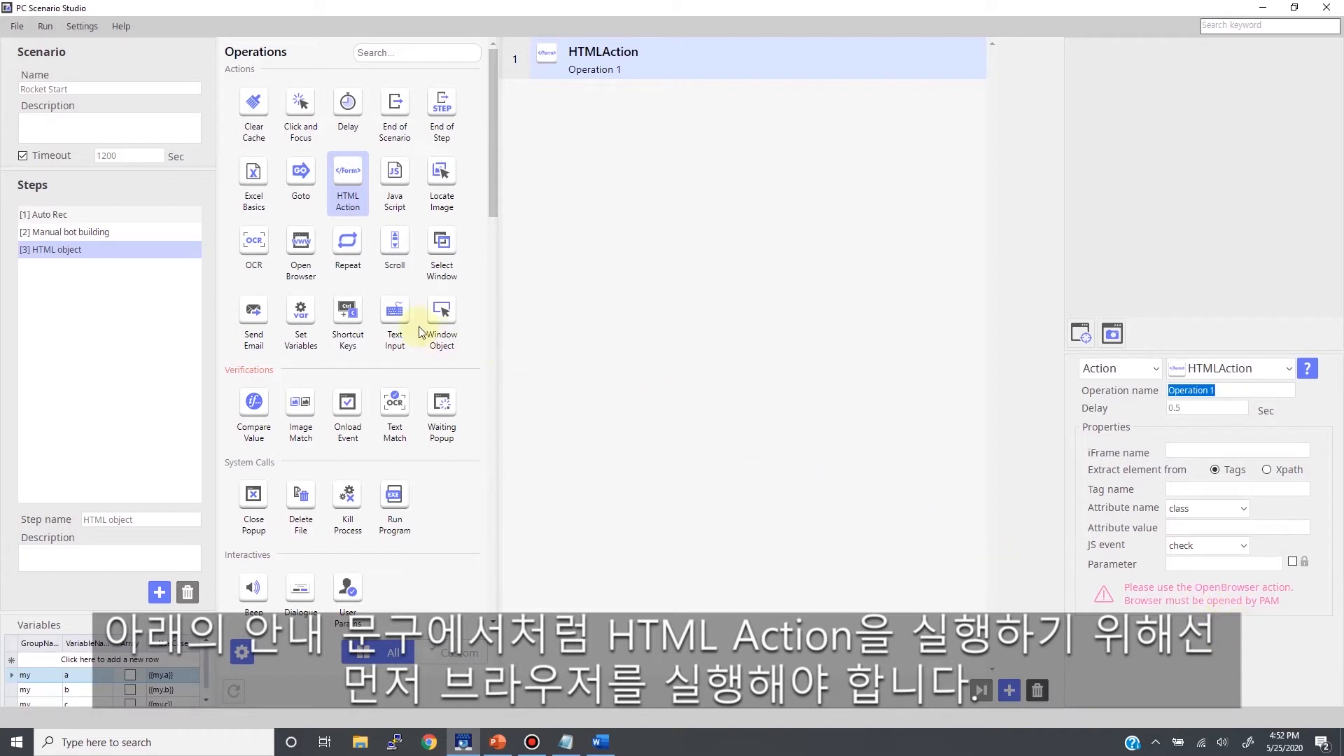
- Add an Open Browser operation ahead of the HTMLAction operation in the HTML object step
{"action": "mouse_move", "coordinate": [311, 261]}
{"action": "left_mouse_down"}
{"action": "mouse_move", "coordinate": [557, 212]}
{"action": "mouse_move", "coordinate": [619, 67]}
{"action": "mouse_move", "coordinate": [647, 95]}
{"action": "left_mouse_up"}
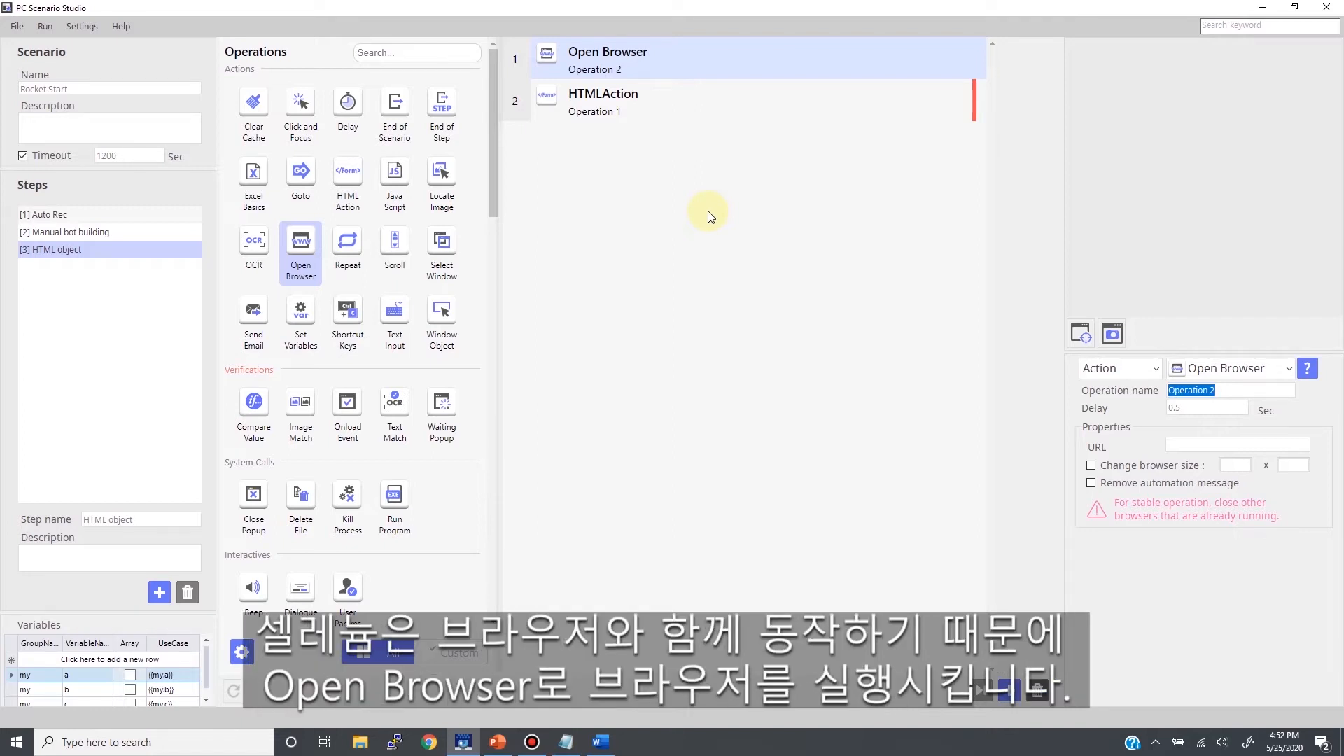
{"action": "left_click", "coordinate": [721, 53]}
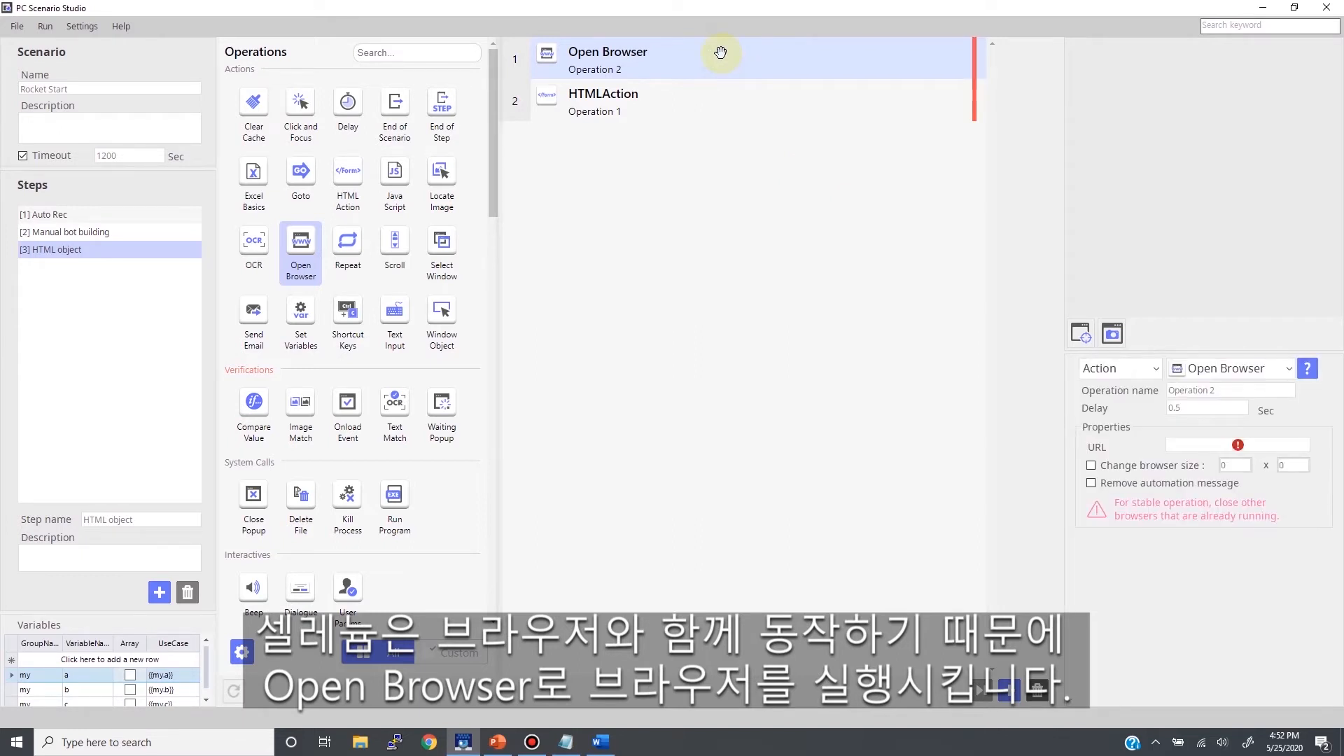
{"action": "left_click", "coordinate": [680, 107]}
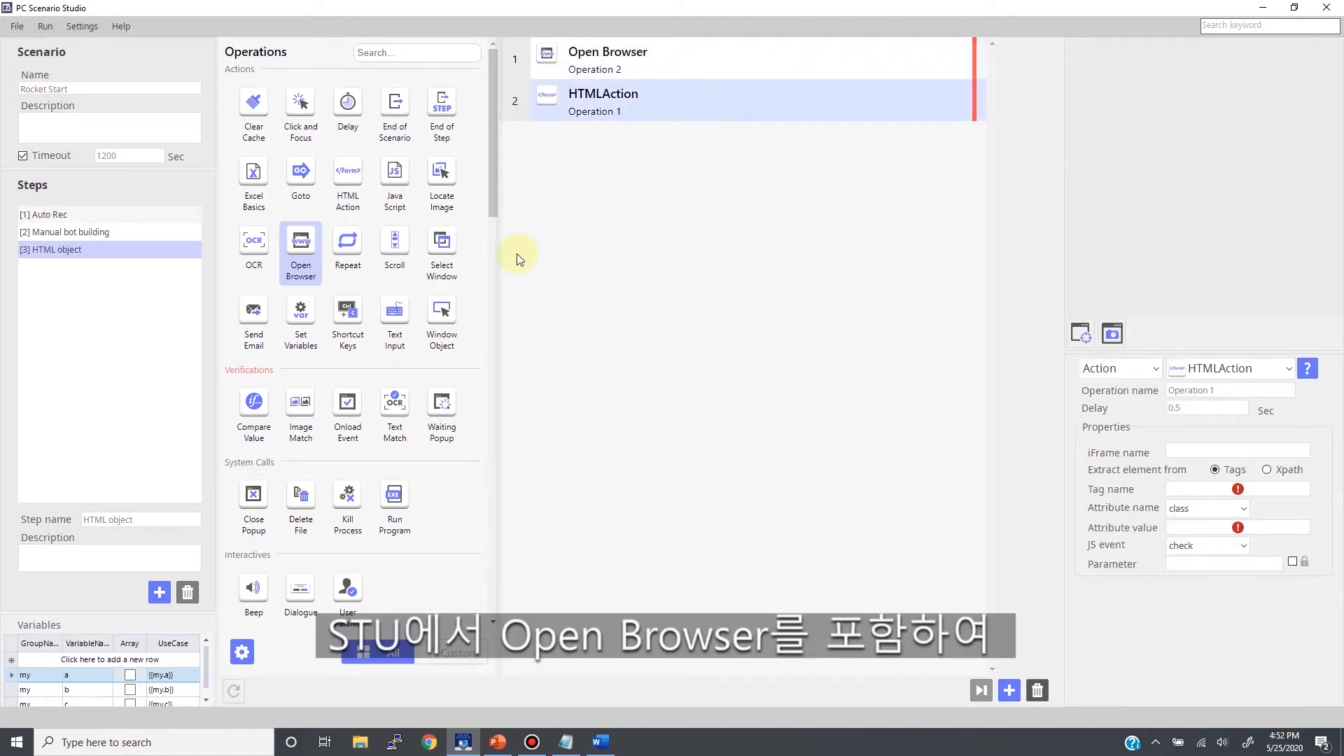
- Append Java Script, Clear Cache, Close Popup, Onload Event and Waiting Popup operations below HTMLAction, in that order
{"action": "left_click_drag", "start_coordinate": [397, 178], "coordinate": [579, 187]}
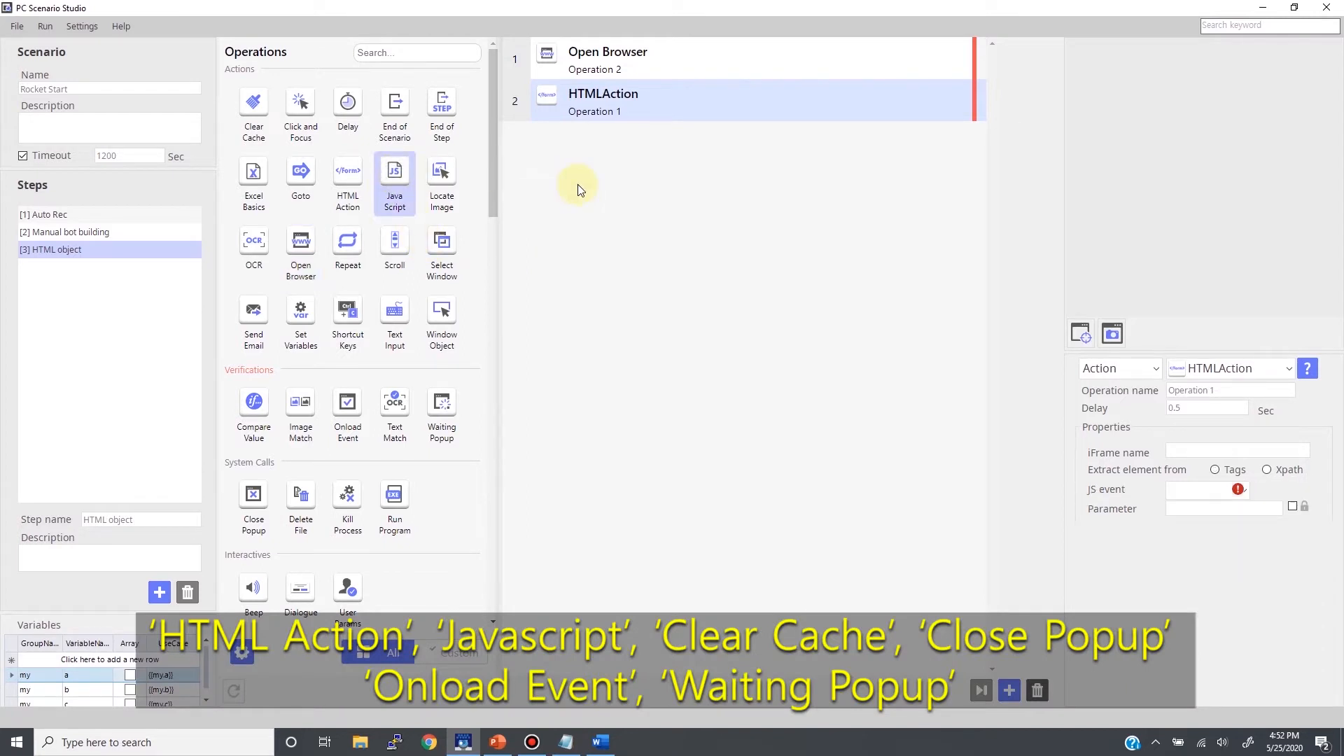
{"action": "left_click_drag", "start_coordinate": [249, 98], "coordinate": [639, 216]}
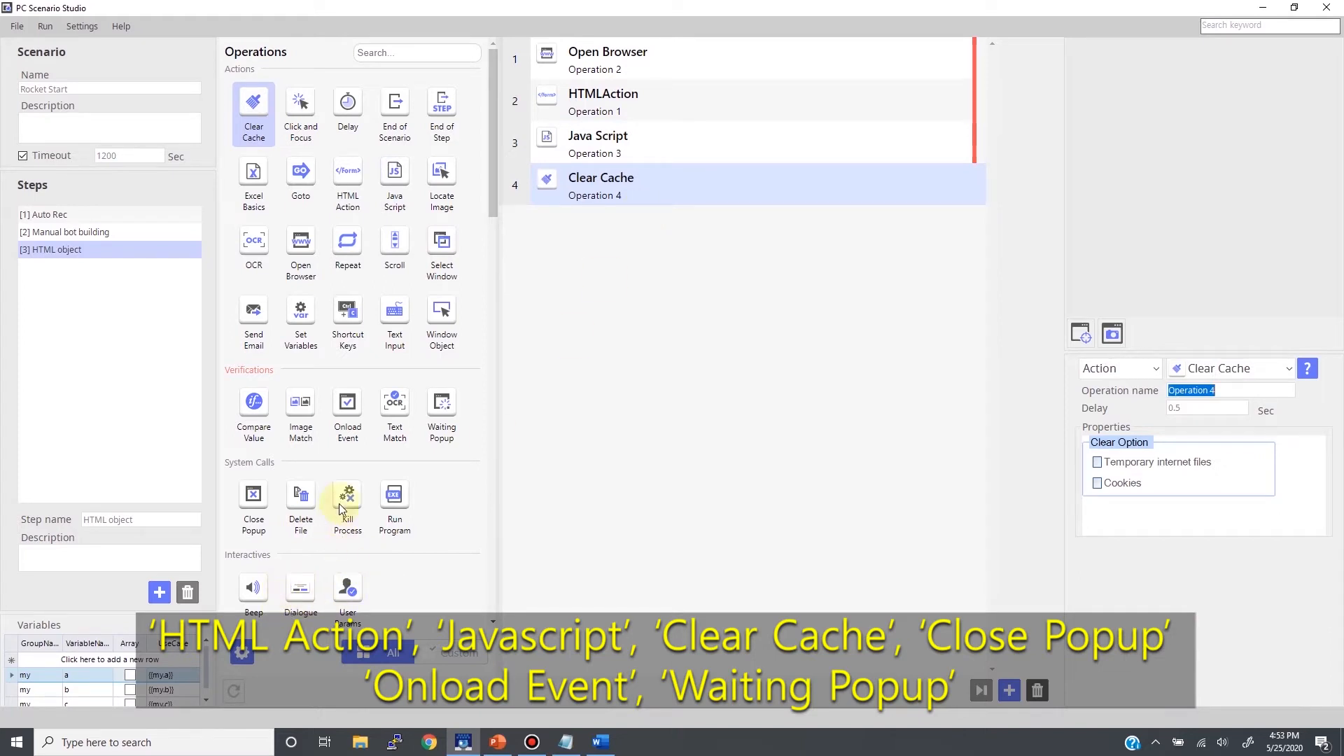
{"action": "left_click_drag", "start_coordinate": [256, 509], "coordinate": [566, 383]}
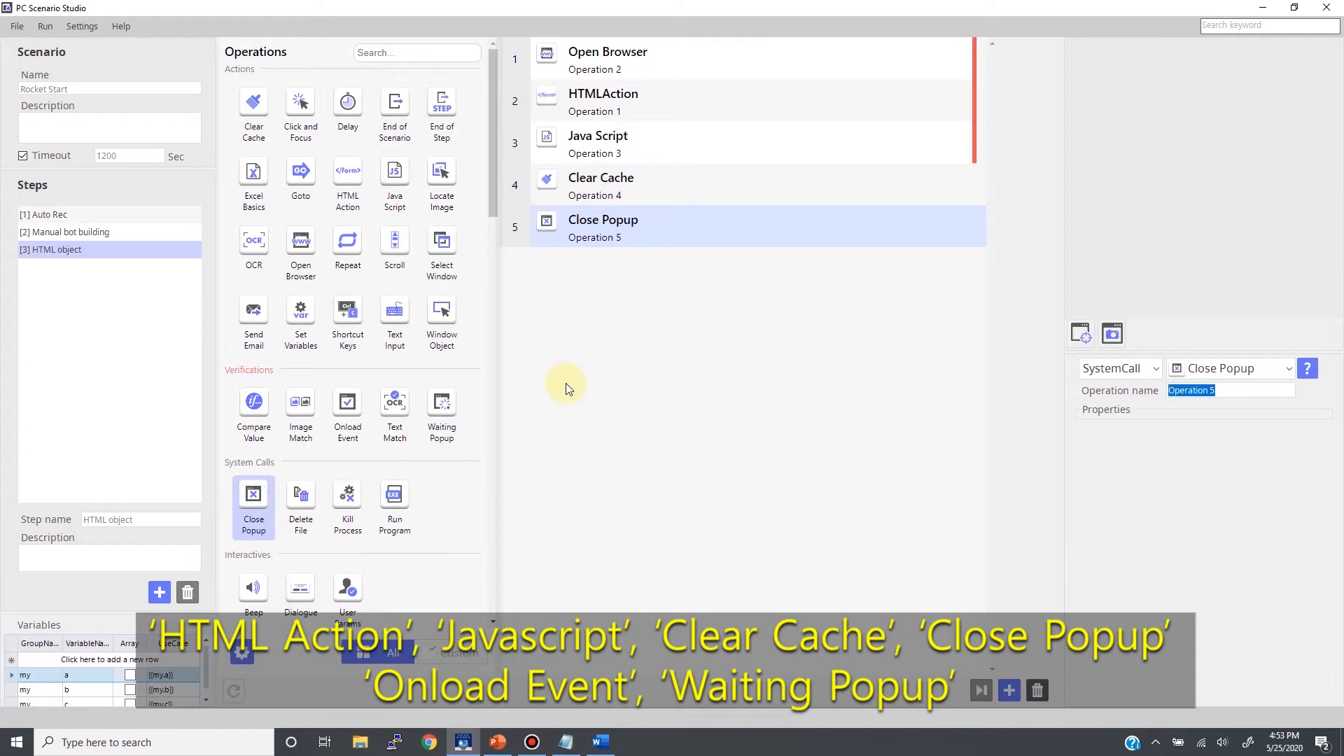
{"action": "left_click_drag", "start_coordinate": [350, 406], "coordinate": [685, 355]}
{"action": "left_click_drag", "start_coordinate": [443, 406], "coordinate": [585, 390]}
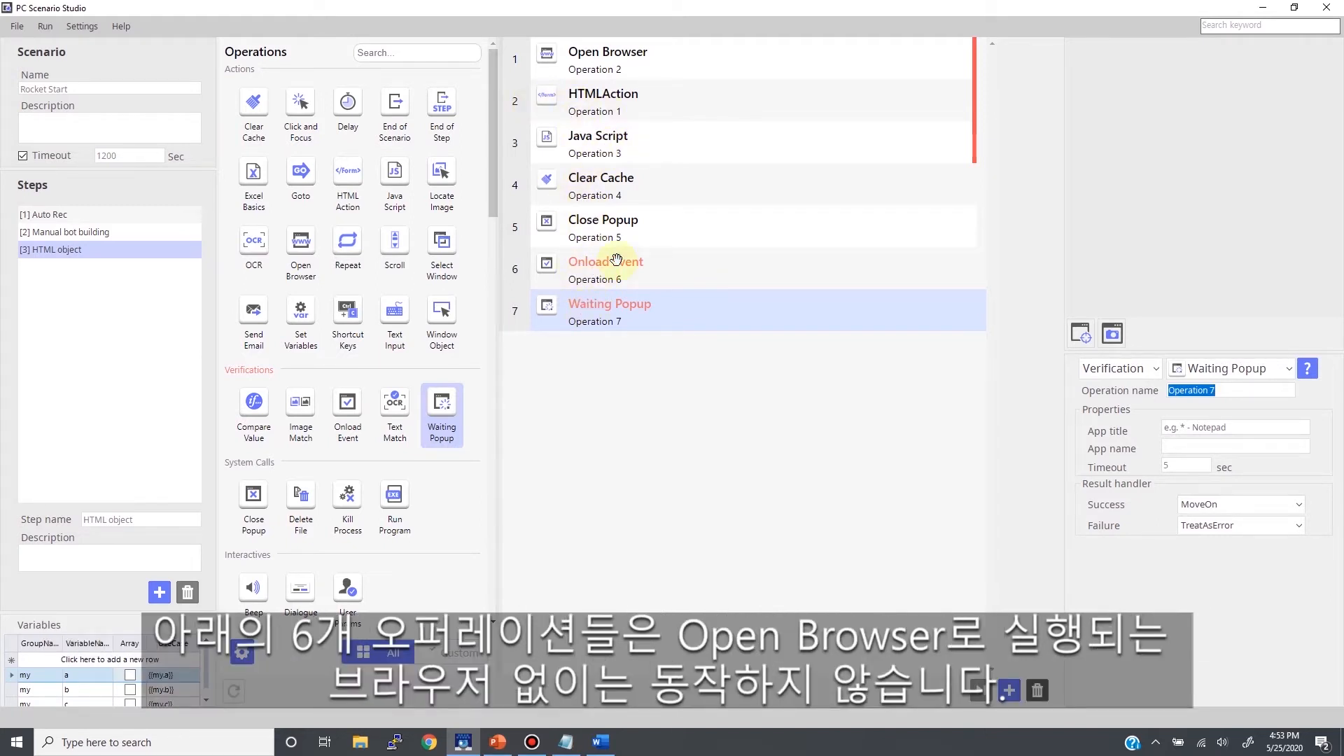
{"action": "left_click", "coordinate": [671, 67]}
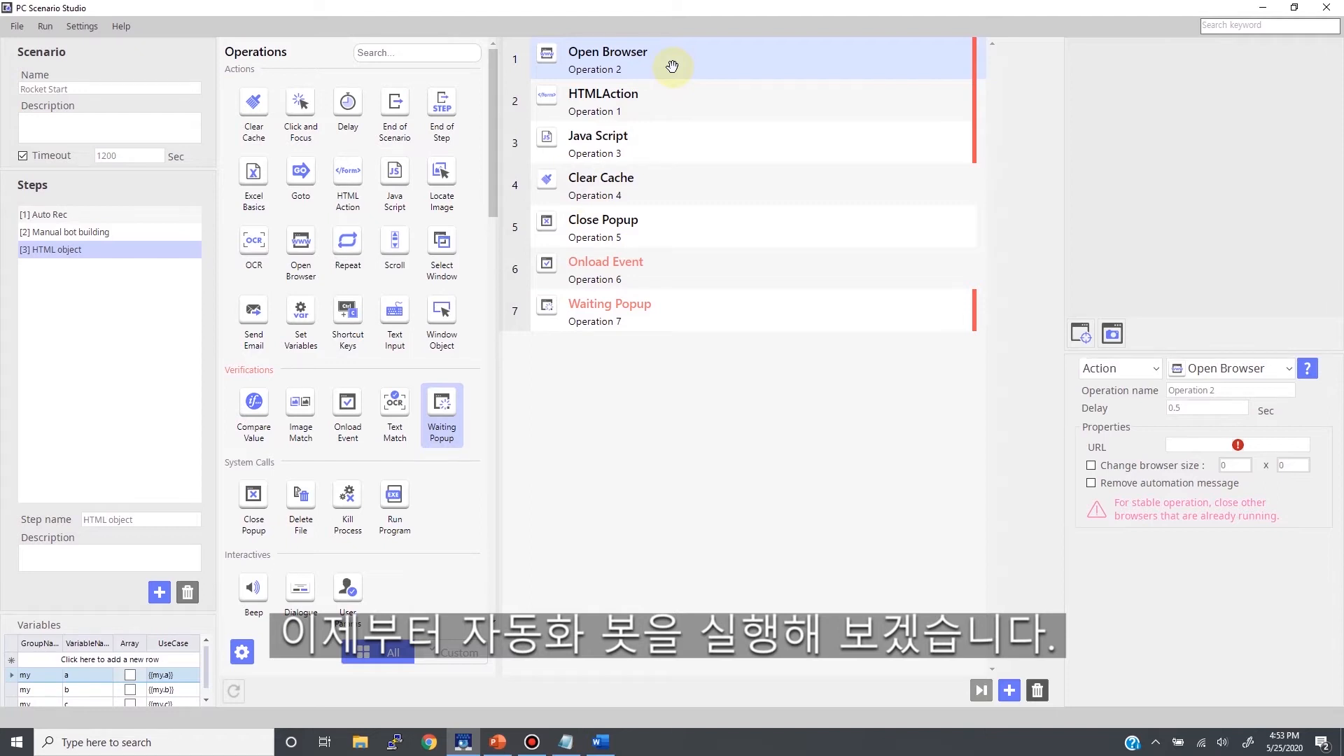
{"action": "left_click", "coordinate": [429, 742]}
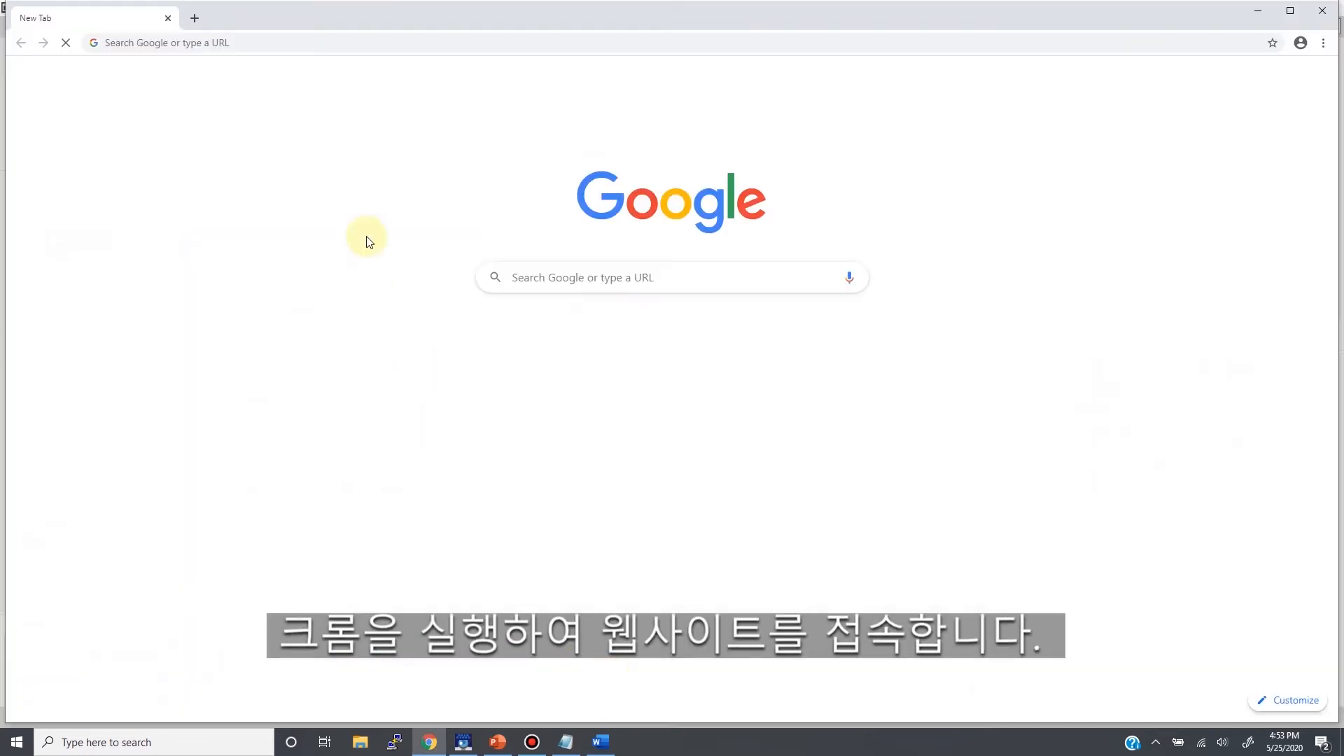
{"action": "left_click", "coordinate": [332, 44]}
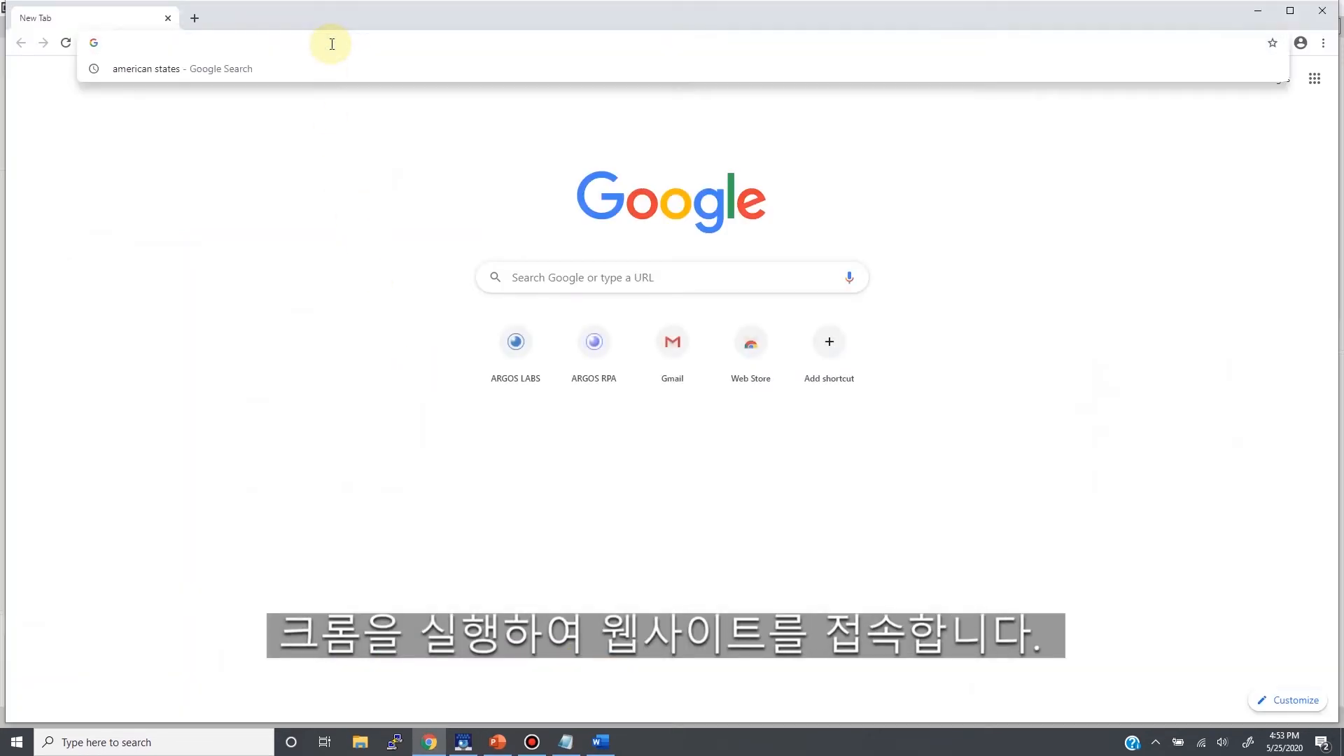
{"action": "type", "text": "www"}
{"action": "key", "text": "End"}
{"action": "key", "text": "Return"}
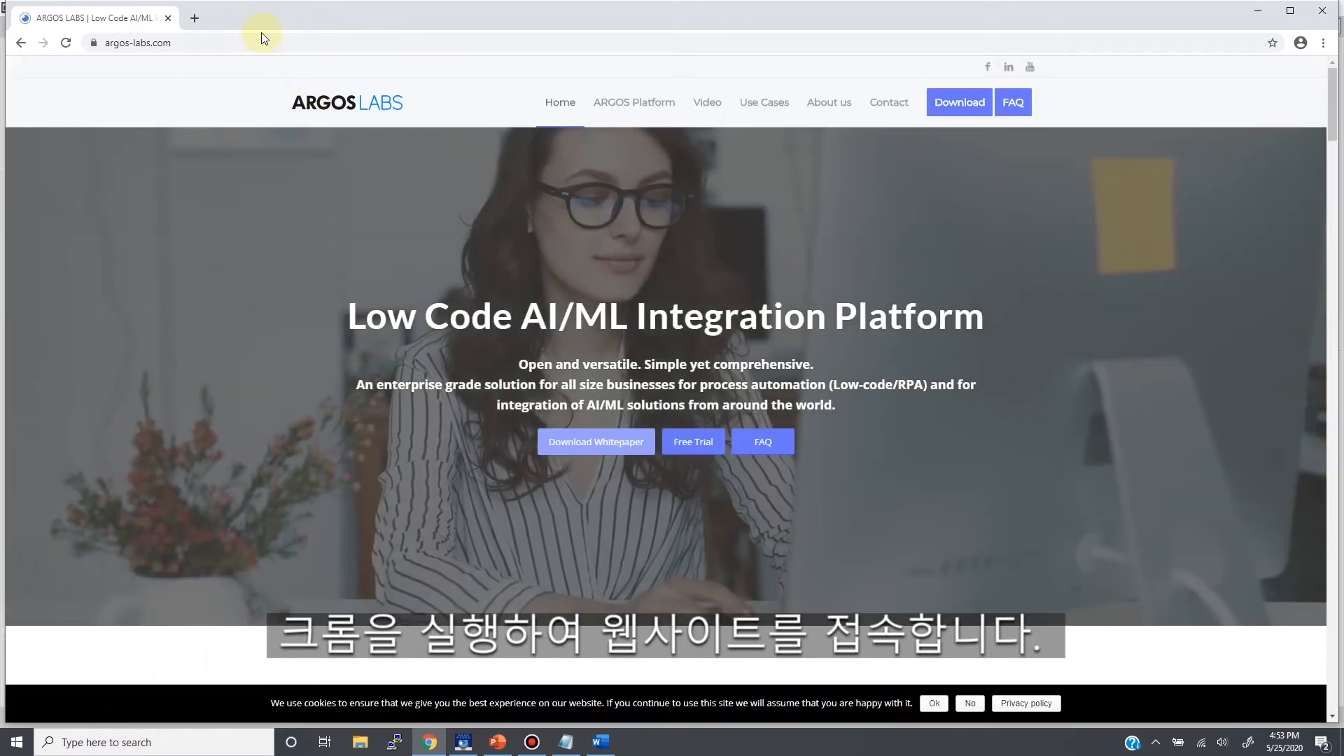
- Copy the site's address from Chrome and paste it as the Open Browser operation's URL in PC Scenario Studio
{"action": "left_click", "coordinate": [283, 44]}
{"action": "key", "text": "ctrl+c"}
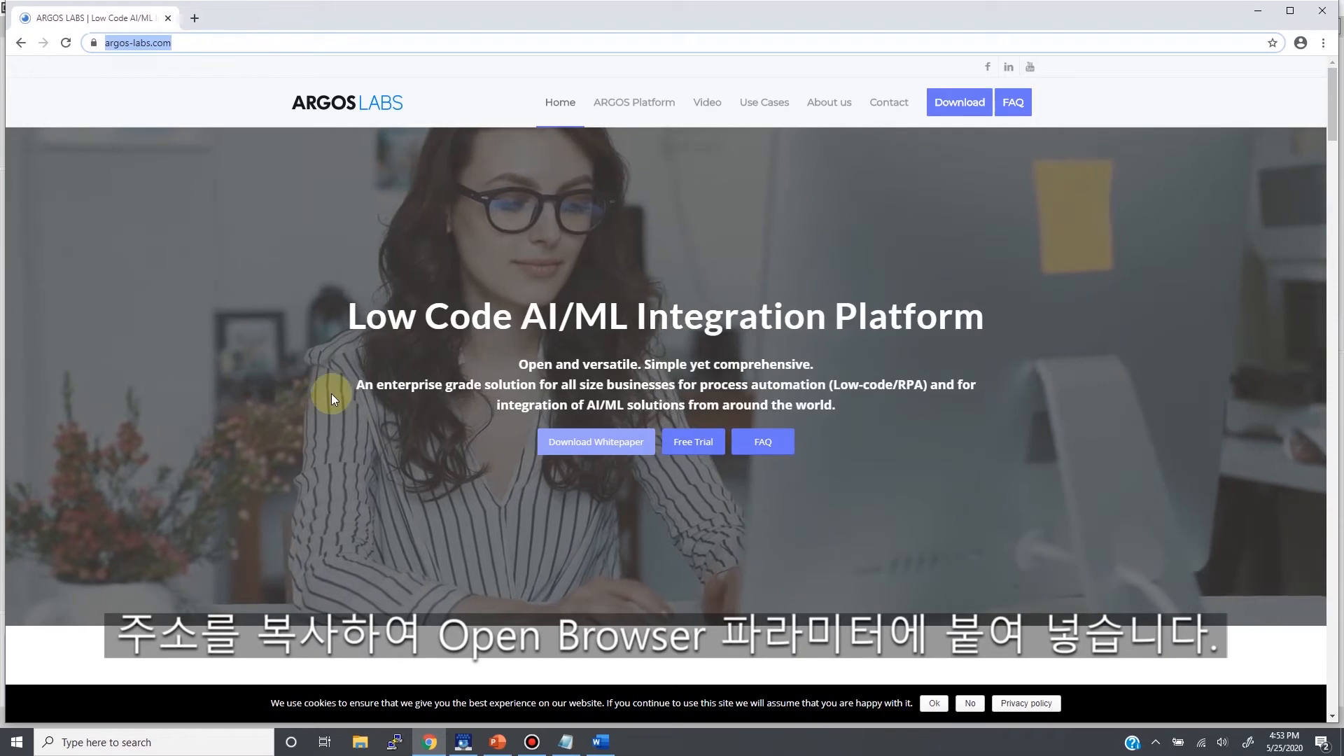
{"action": "left_click", "coordinate": [464, 742]}
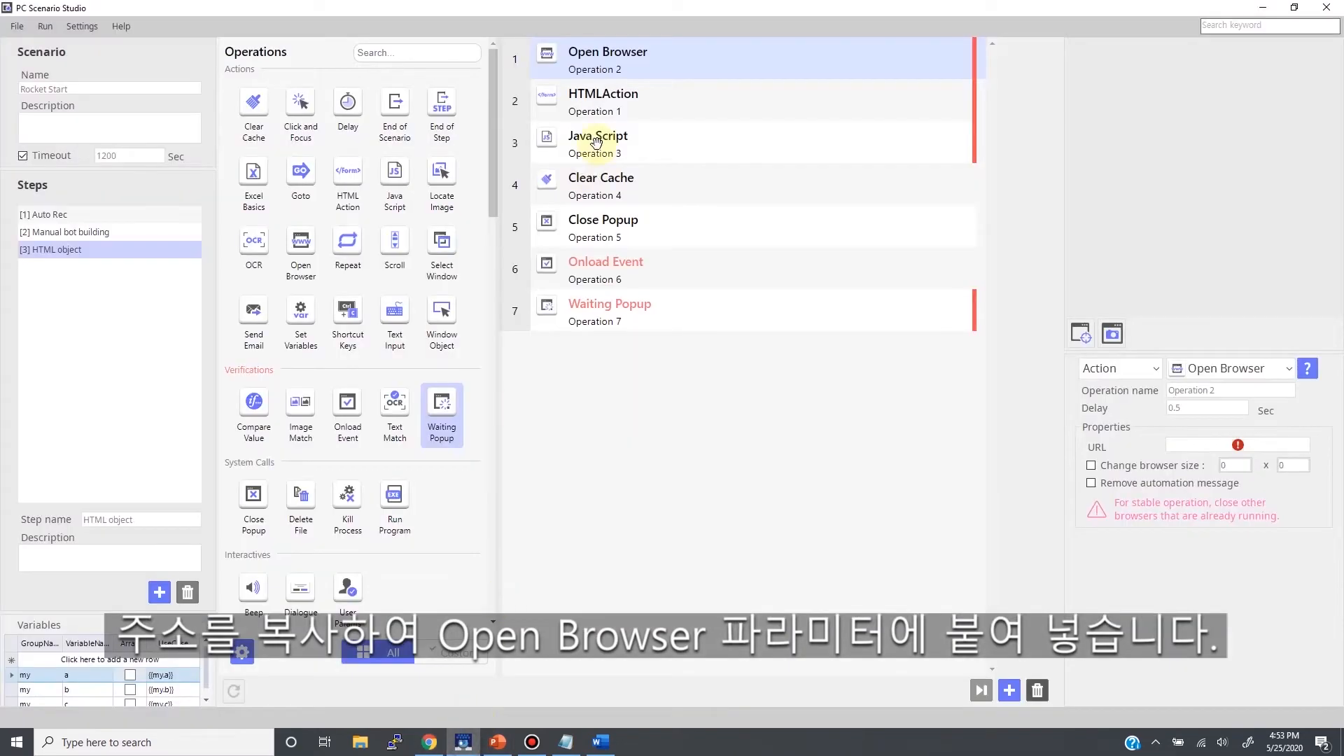
{"action": "left_click", "coordinate": [639, 52]}
{"action": "left_click", "coordinate": [1198, 446]}
{"action": "key", "text": "ctrl+v"}
- Enable changing the browser size for Open Browser and set it to 1920 x 1080
{"action": "left_click", "coordinate": [1109, 468]}
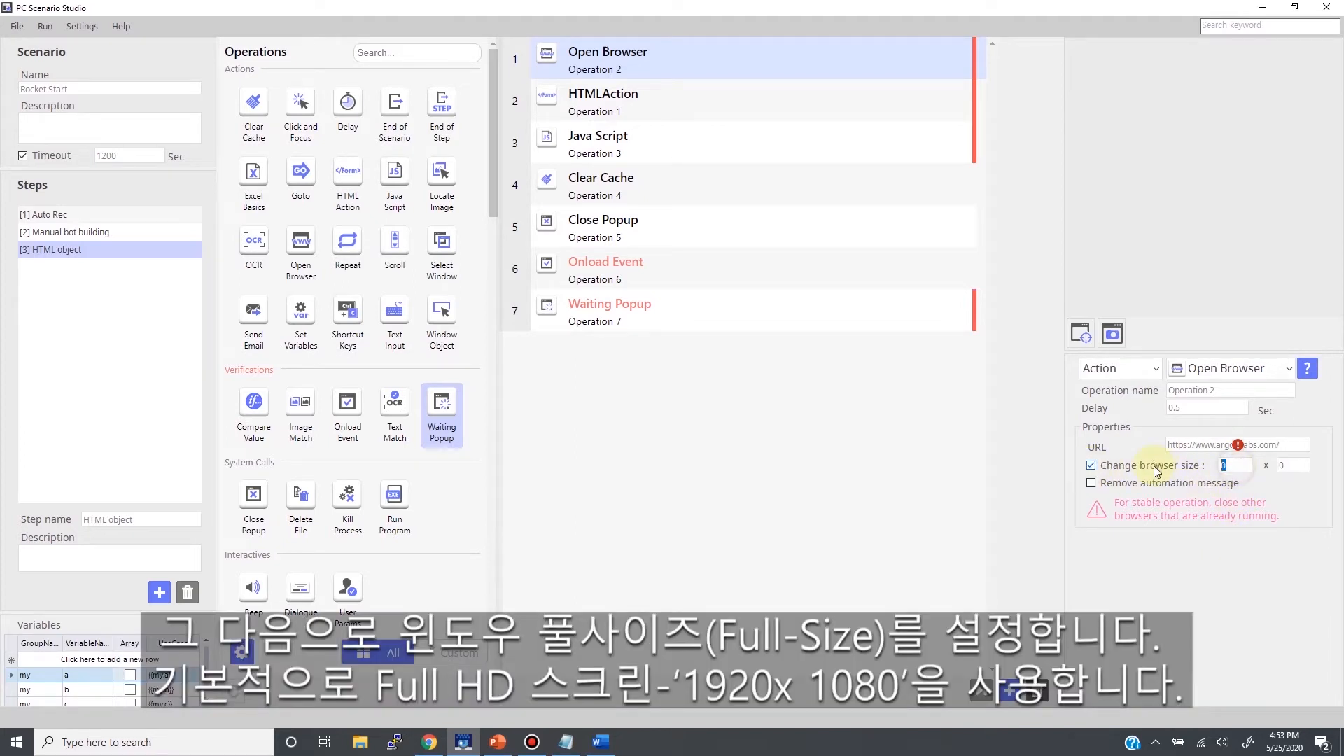
{"action": "type", "text": "192"}
{"action": "left_click", "coordinate": [1292, 465]}
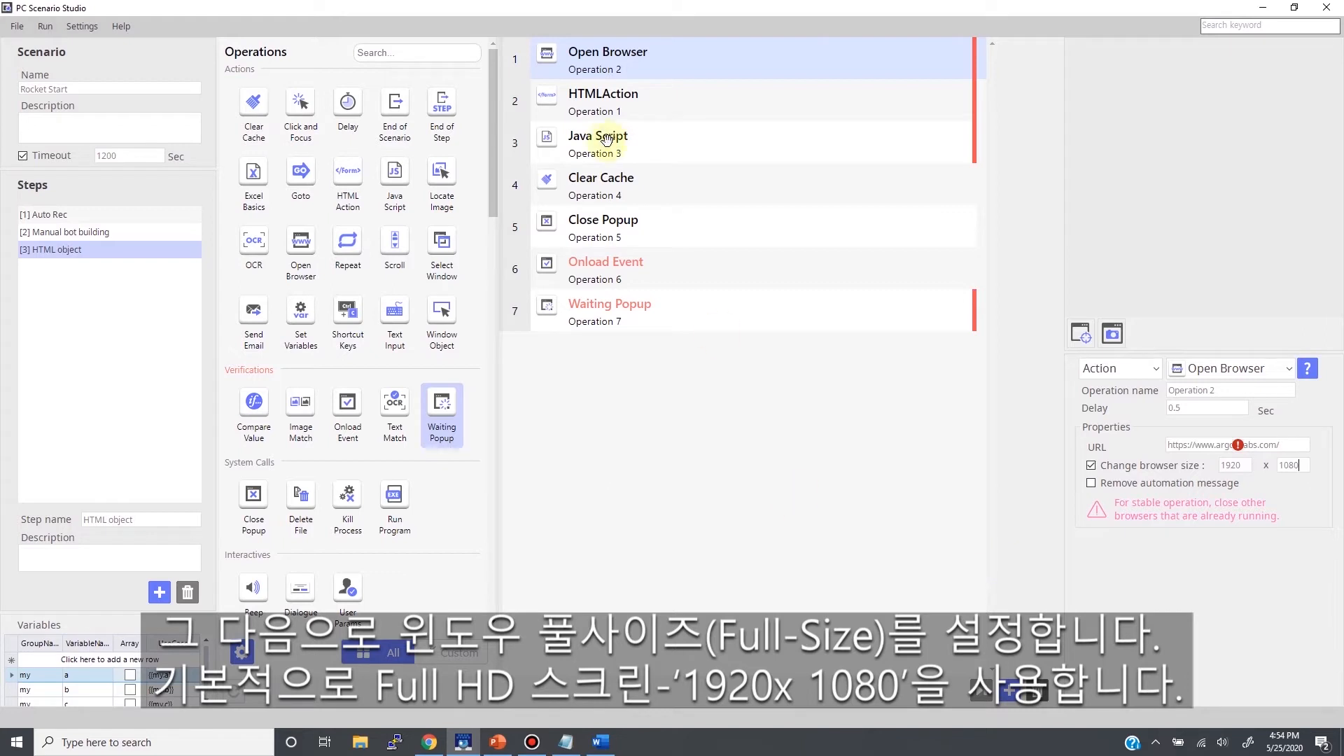
- Move the Onload Event operation up so that it directly follows Open Browser
{"action": "left_click", "coordinate": [710, 104]}
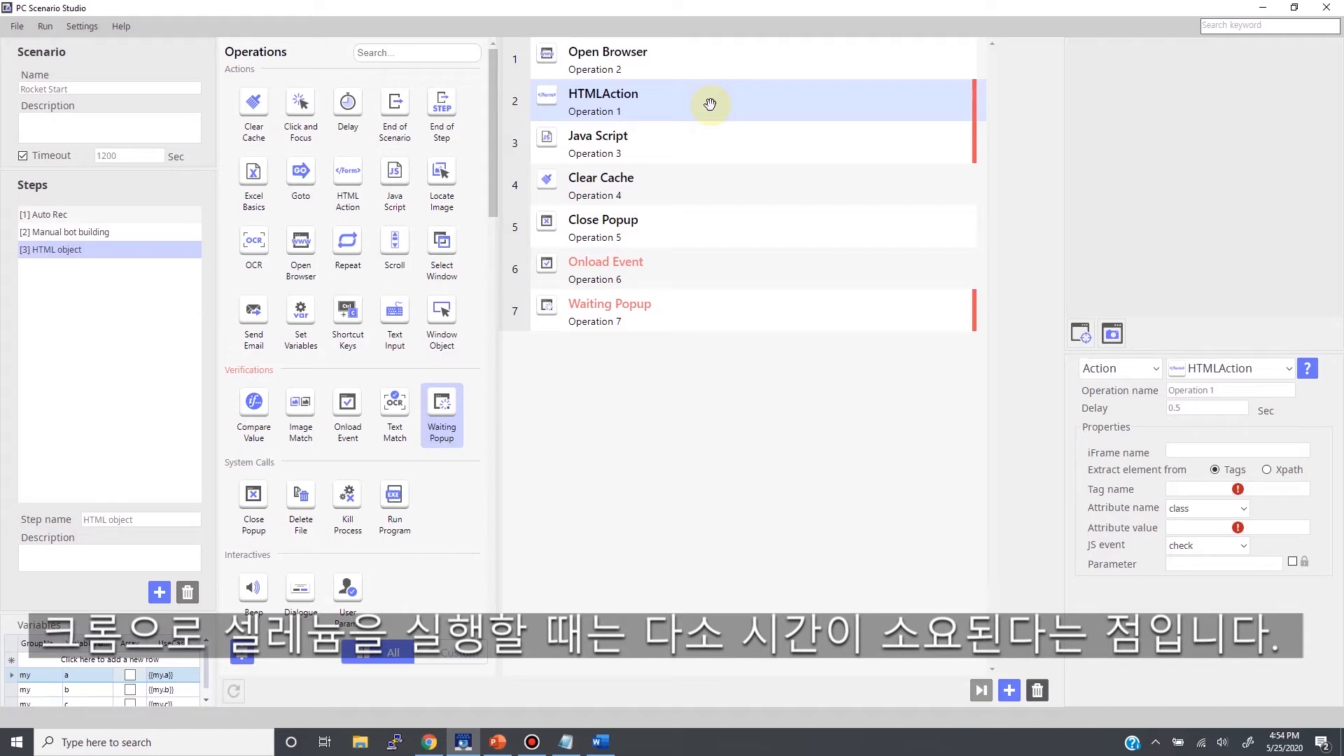
{"action": "left_click_drag", "start_coordinate": [741, 276], "coordinate": [742, 110]}
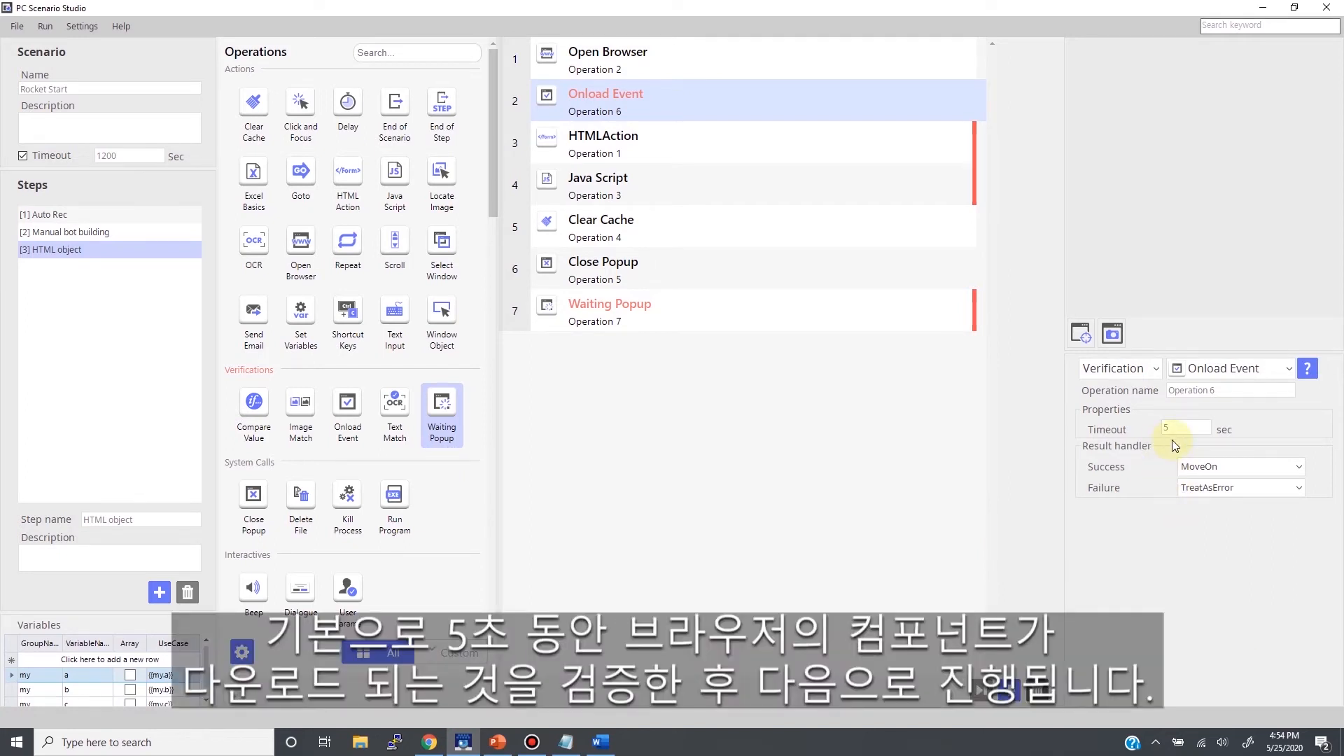
{"action": "left_click", "coordinate": [1197, 427]}
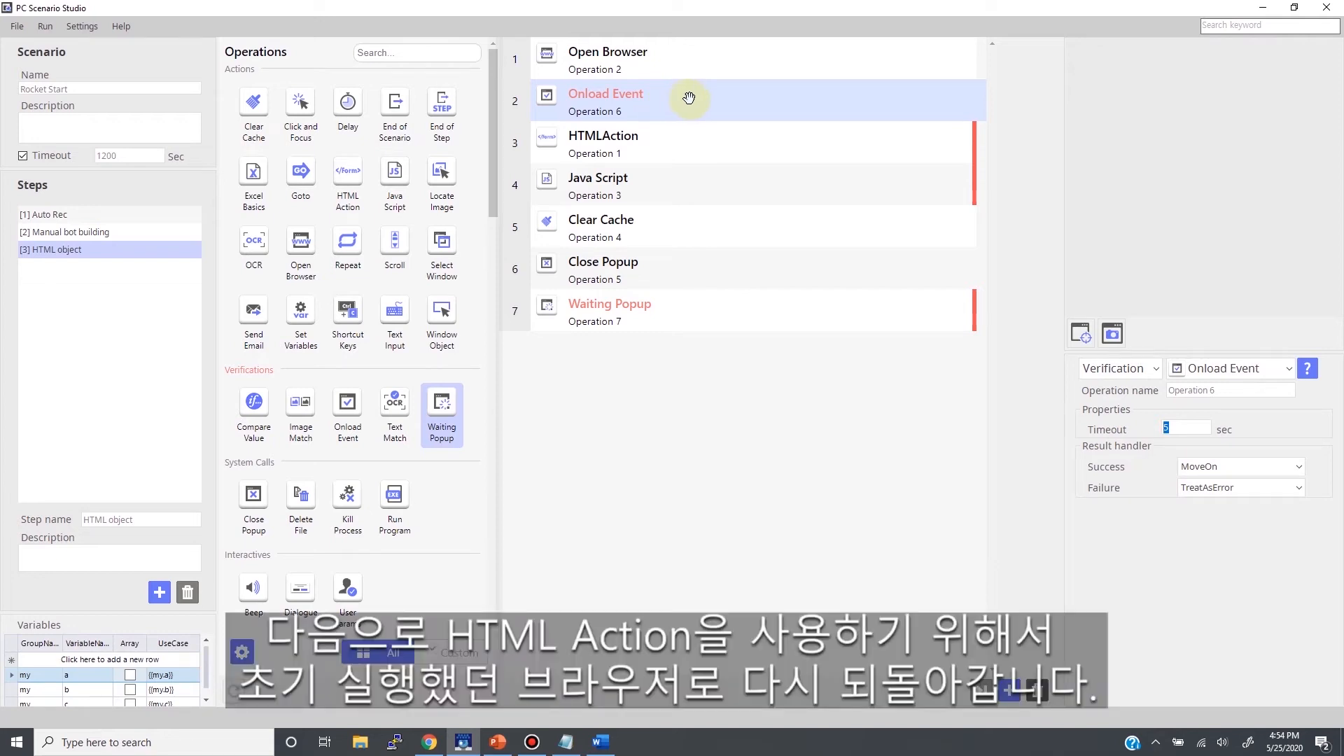
- Select the HTMLAction operation, switch to Chrome and inspect the site's Contact menu item to locate its HTML element
{"action": "left_click", "coordinate": [725, 139]}
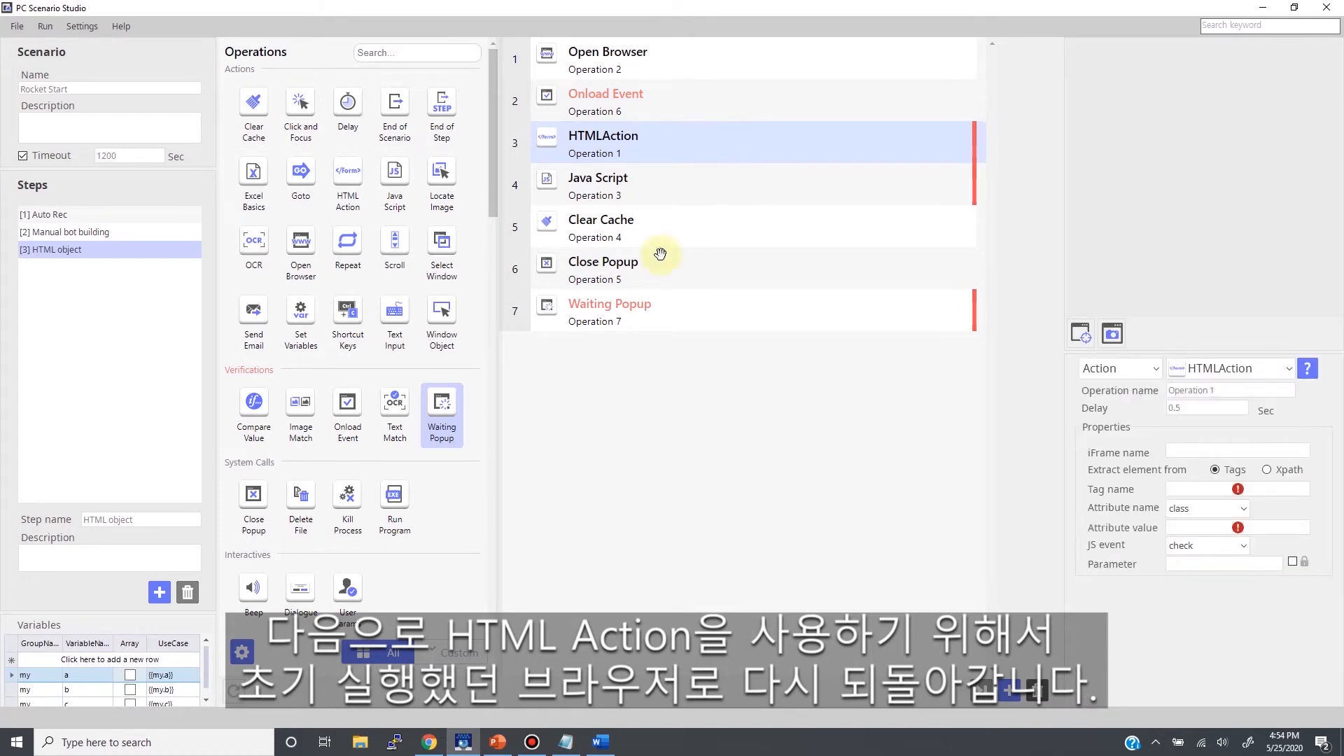
{"action": "left_click", "coordinate": [429, 741]}
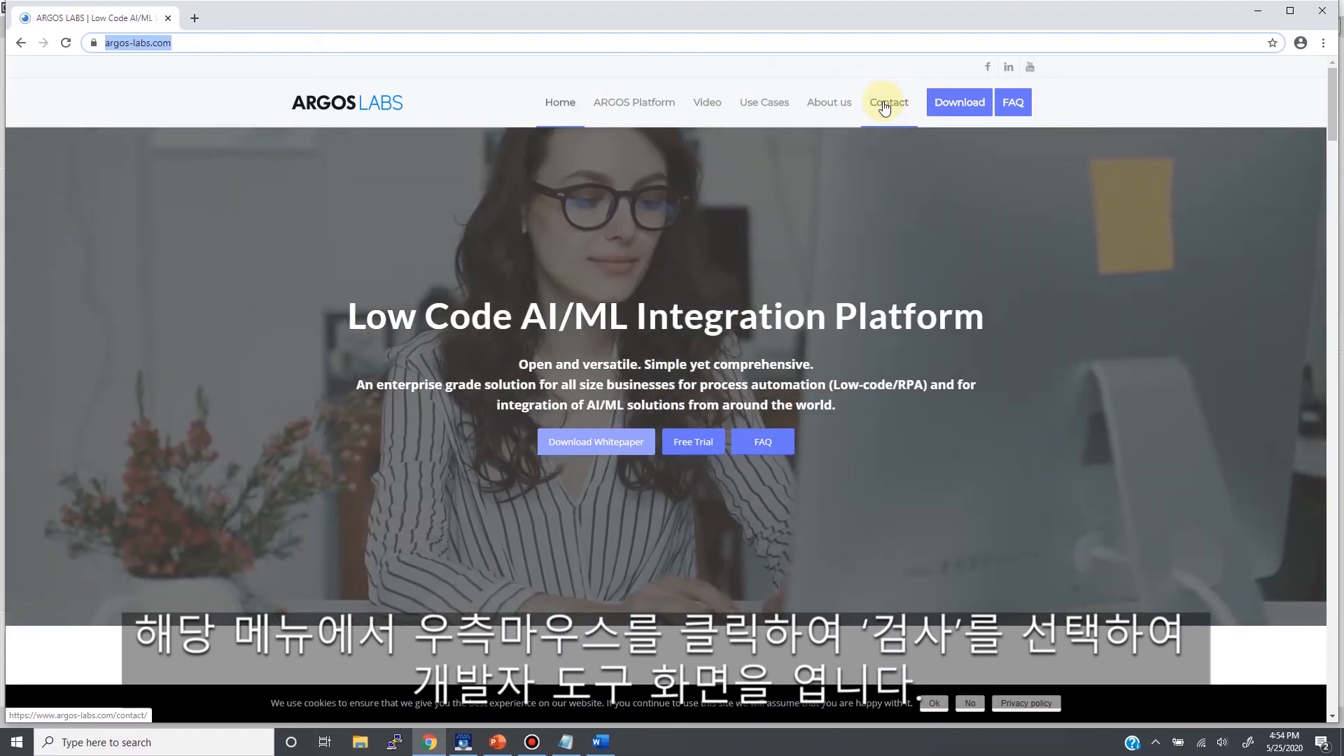
{"action": "right_click", "coordinate": [884, 105]}
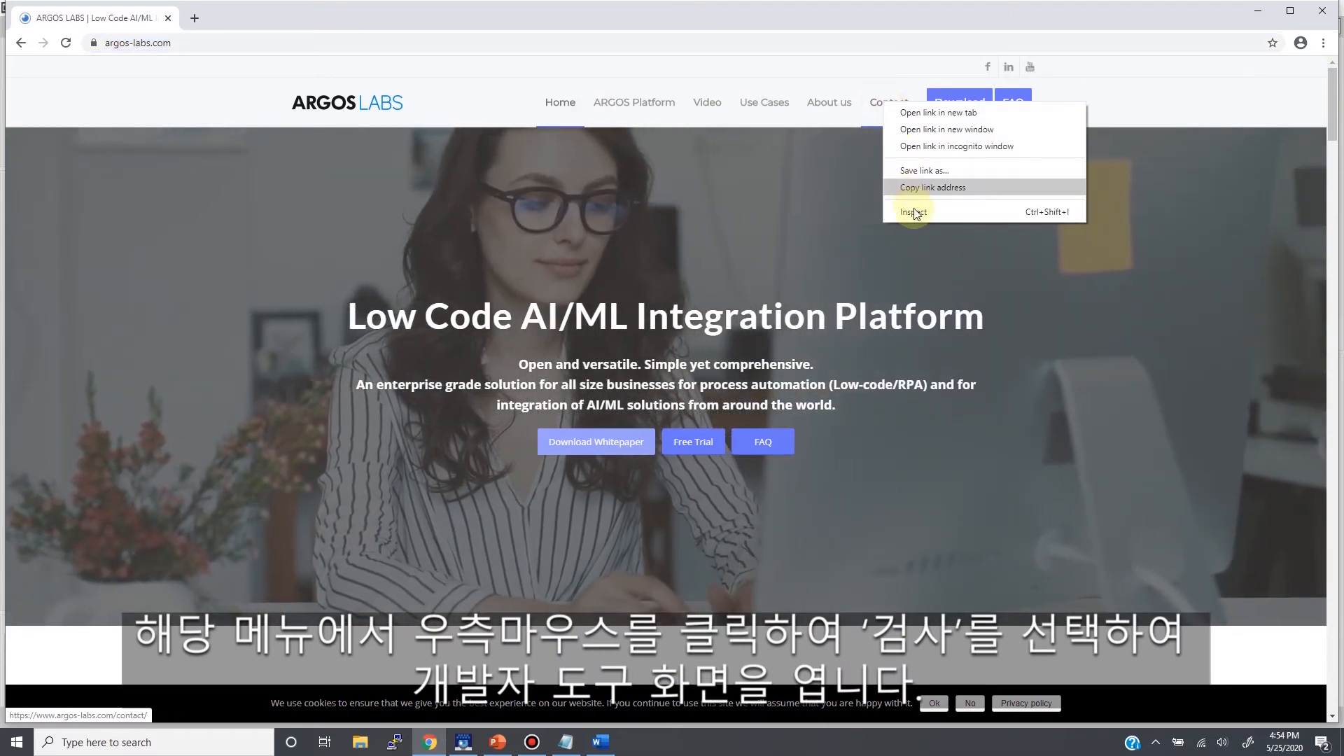
{"action": "left_click", "coordinate": [914, 210]}
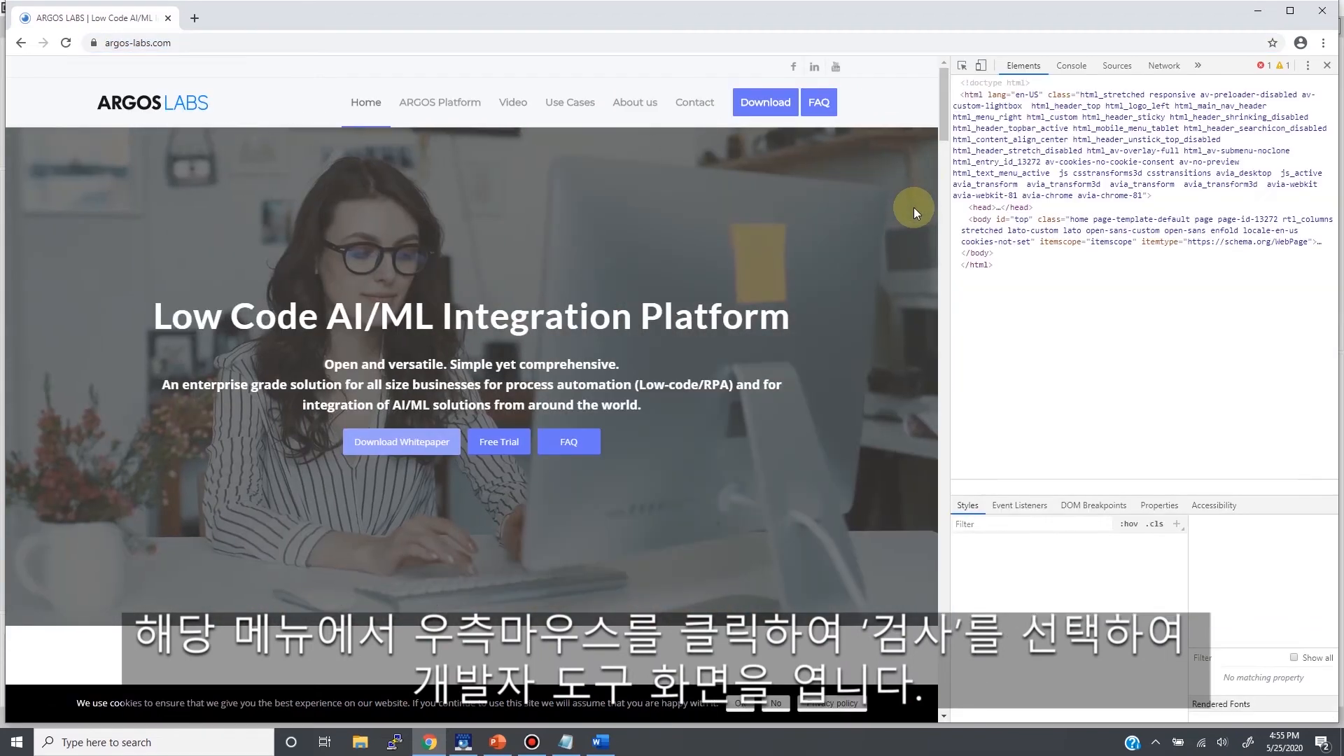
{"action": "left_click", "coordinate": [962, 67]}
{"action": "left_click", "coordinate": [696, 105]}
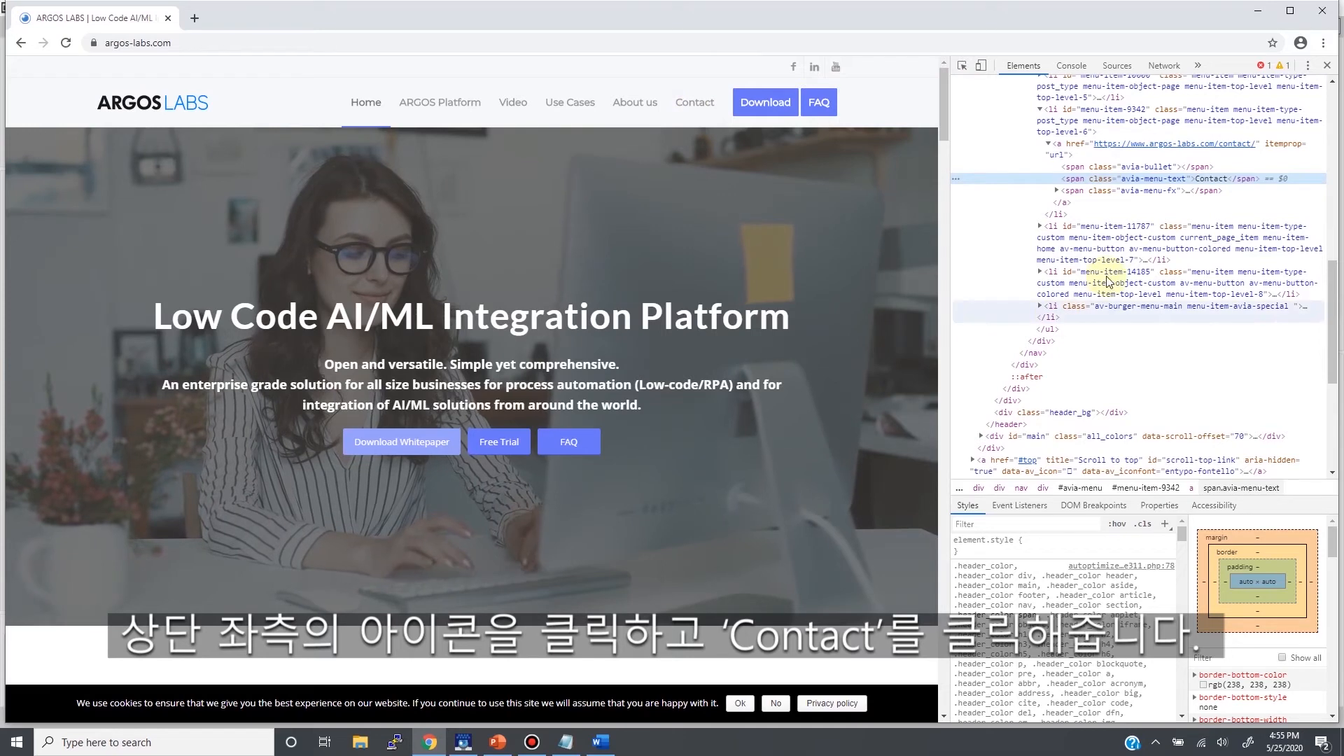
- Copy the full XPath of the Contact span element
{"action": "right_click", "coordinate": [1156, 181]}
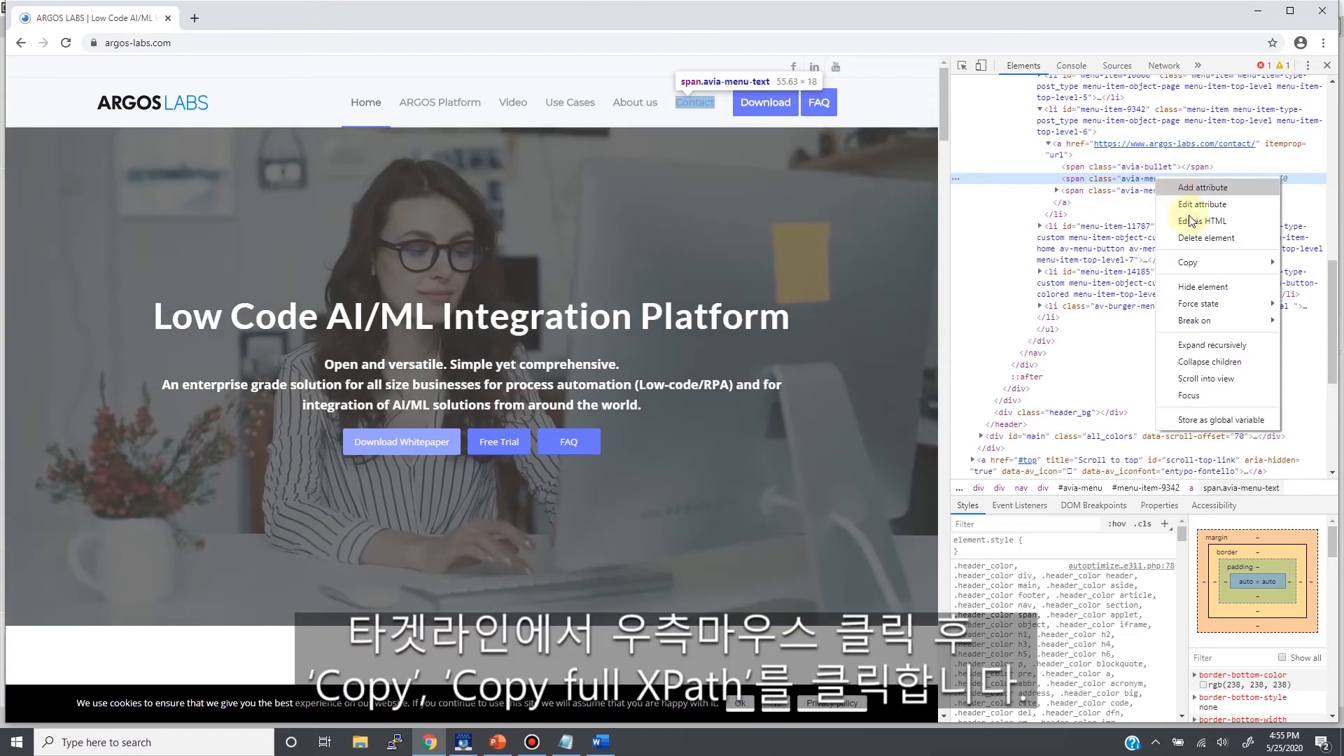
{"action": "mouse_move", "coordinate": [1190, 263]}
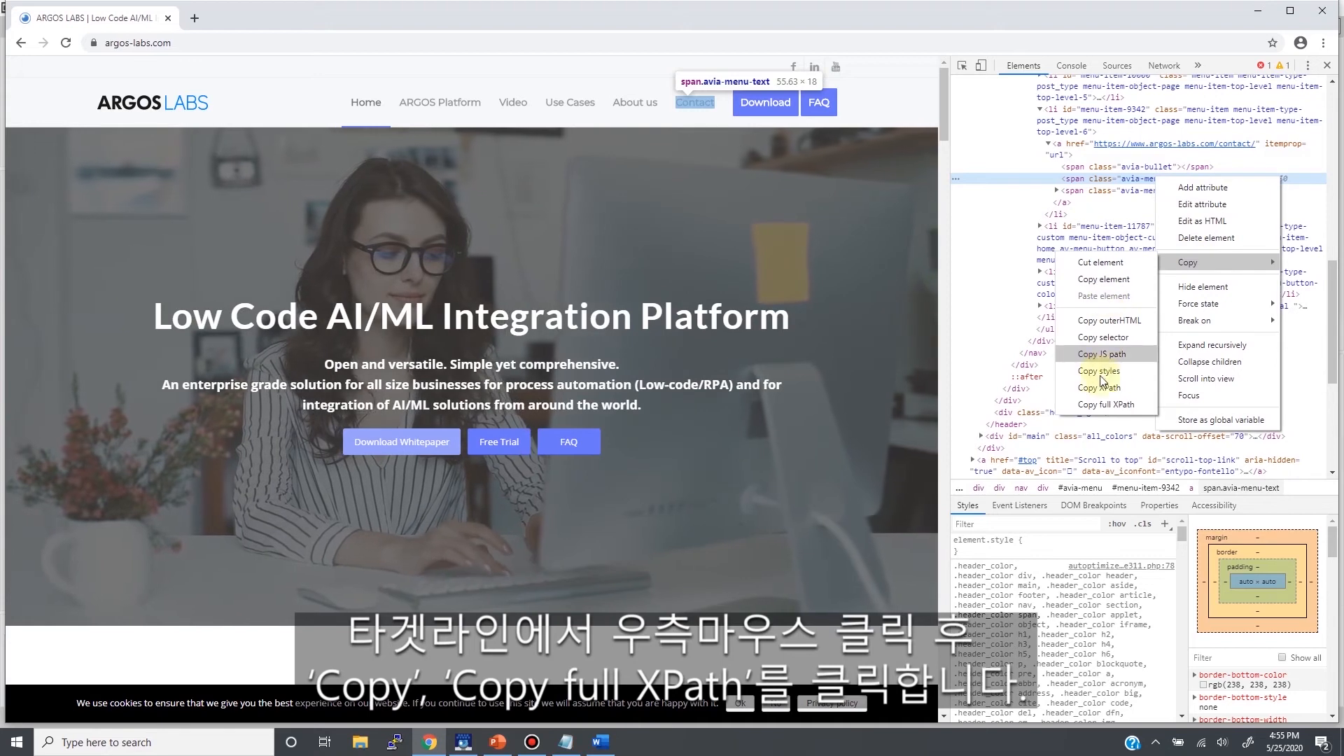
{"action": "left_click", "coordinate": [1103, 405]}
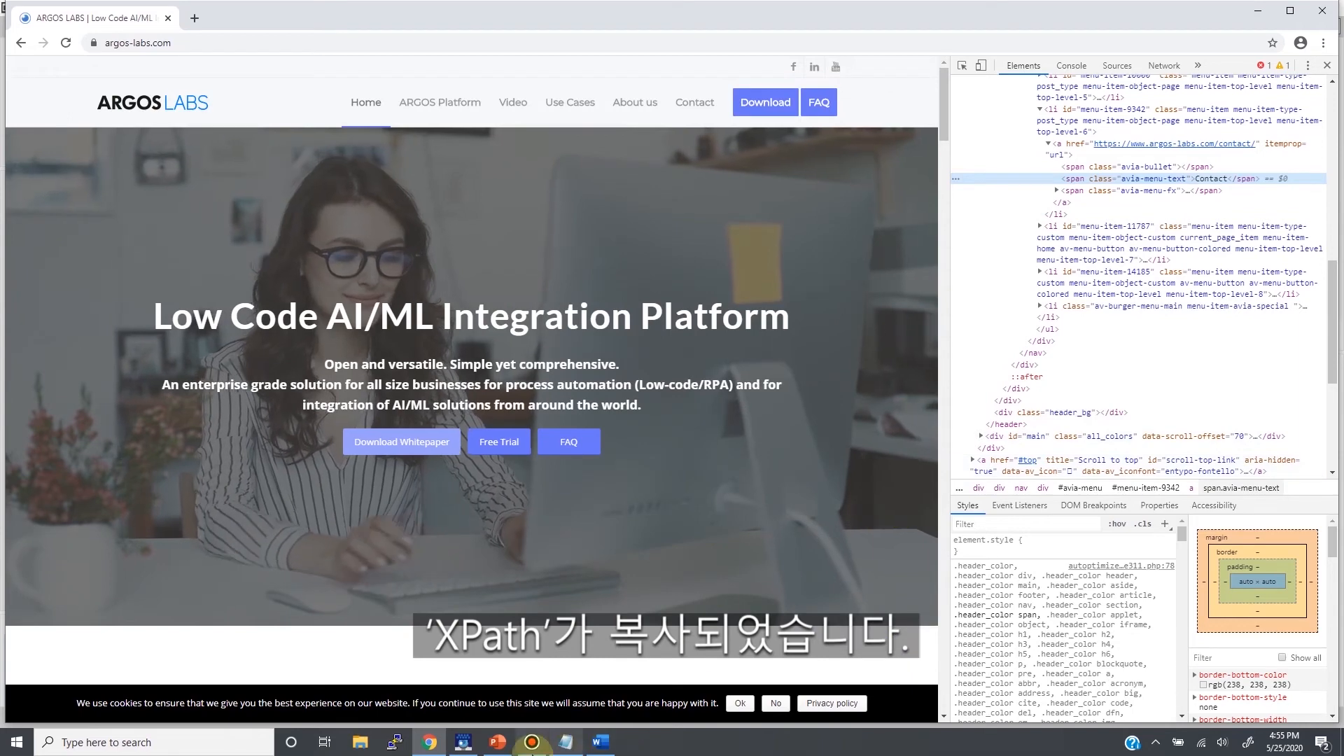
- Return to PC Scenario Studio, set HTMLAction to extract its element from Xpath and paste the copied path
{"action": "left_click", "coordinate": [462, 744]}
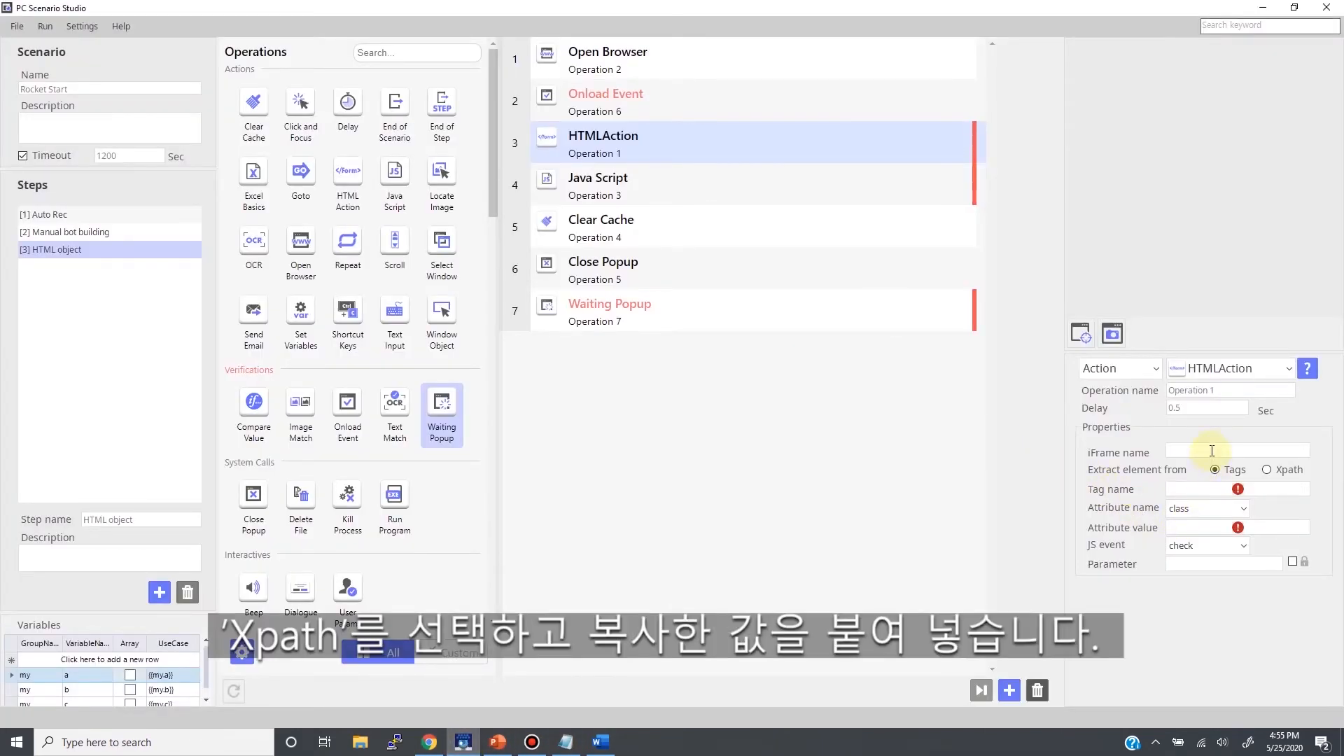
{"action": "left_click", "coordinate": [1269, 470]}
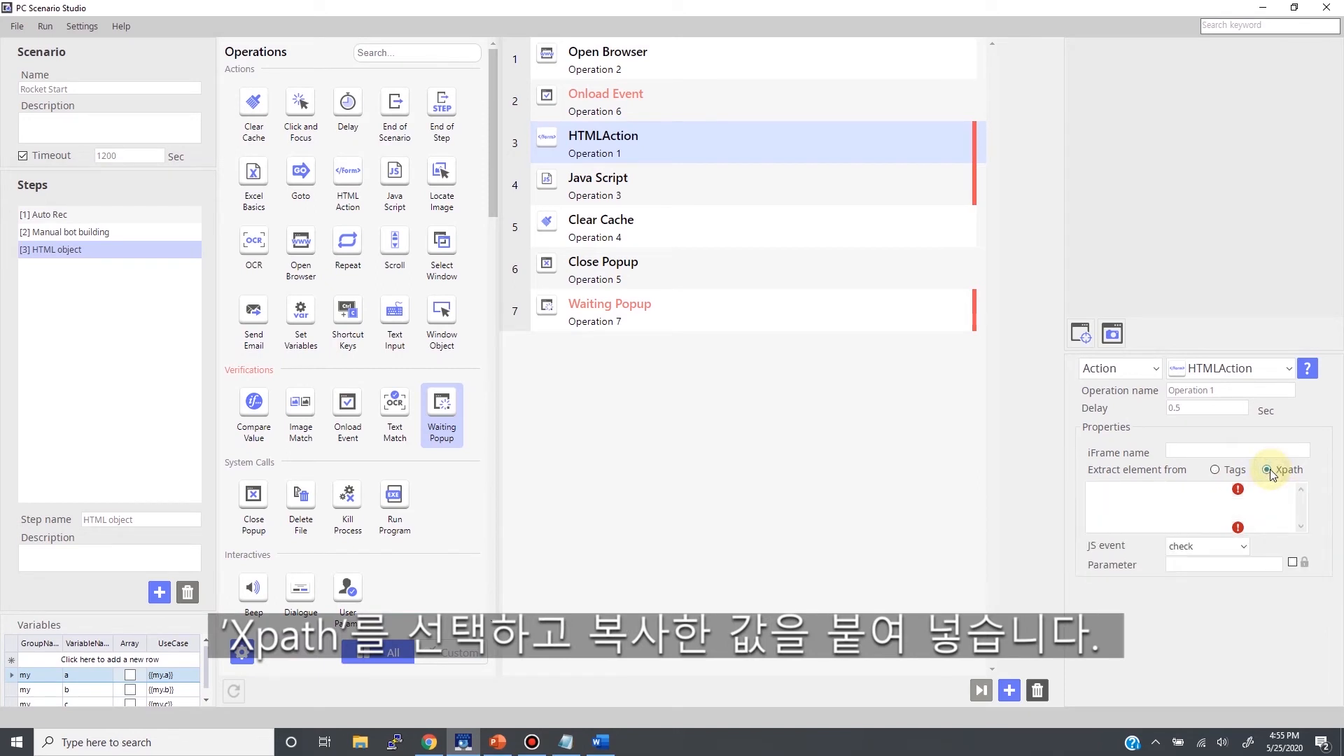
{"action": "right_click", "coordinate": [1162, 503]}
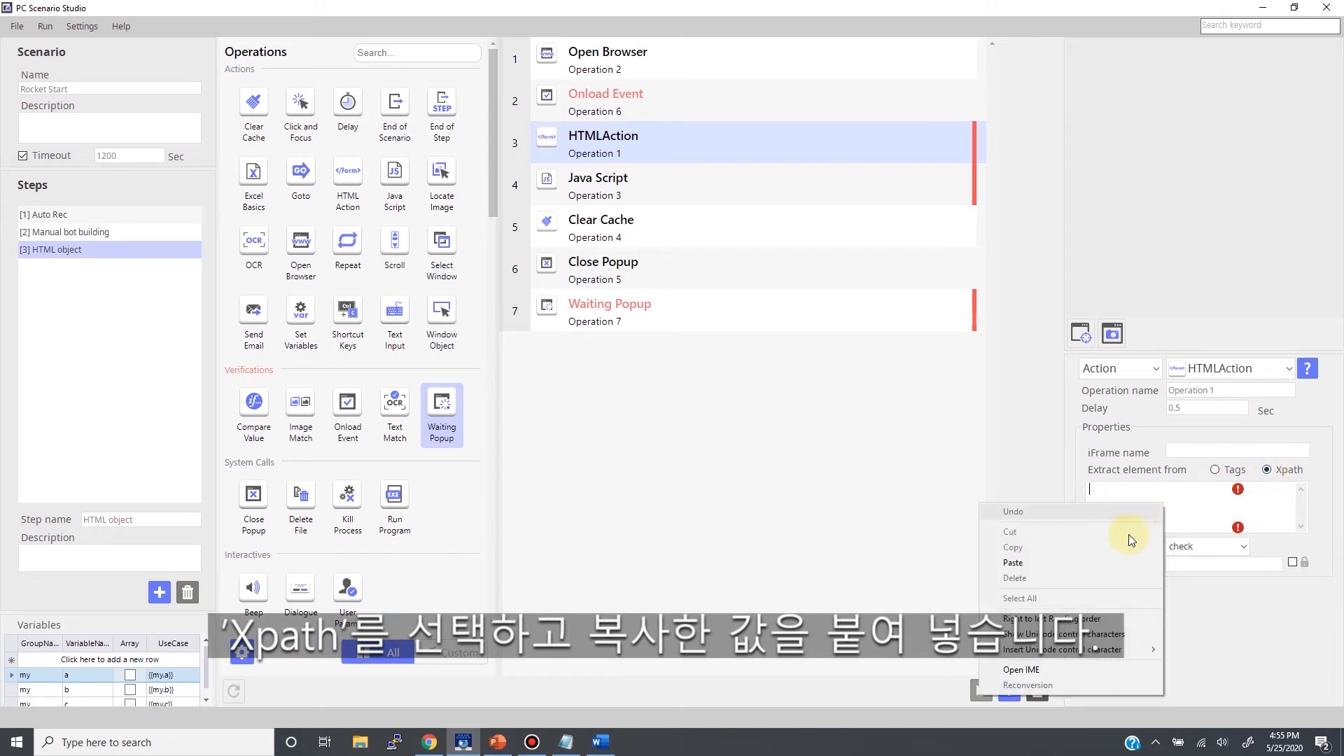
{"action": "left_click", "coordinate": [1120, 563]}
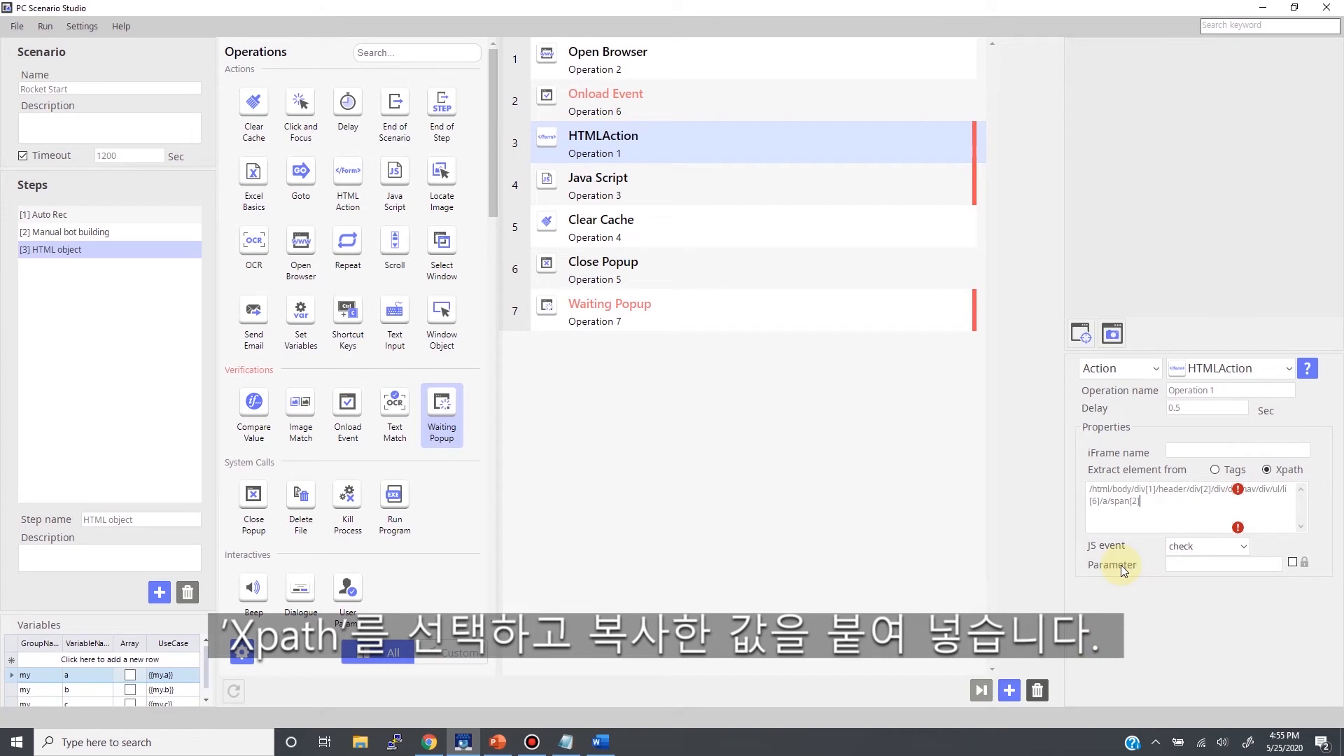
- Set the JS event of the HTMLAction operation to click
{"action": "left_click", "coordinate": [1211, 549]}
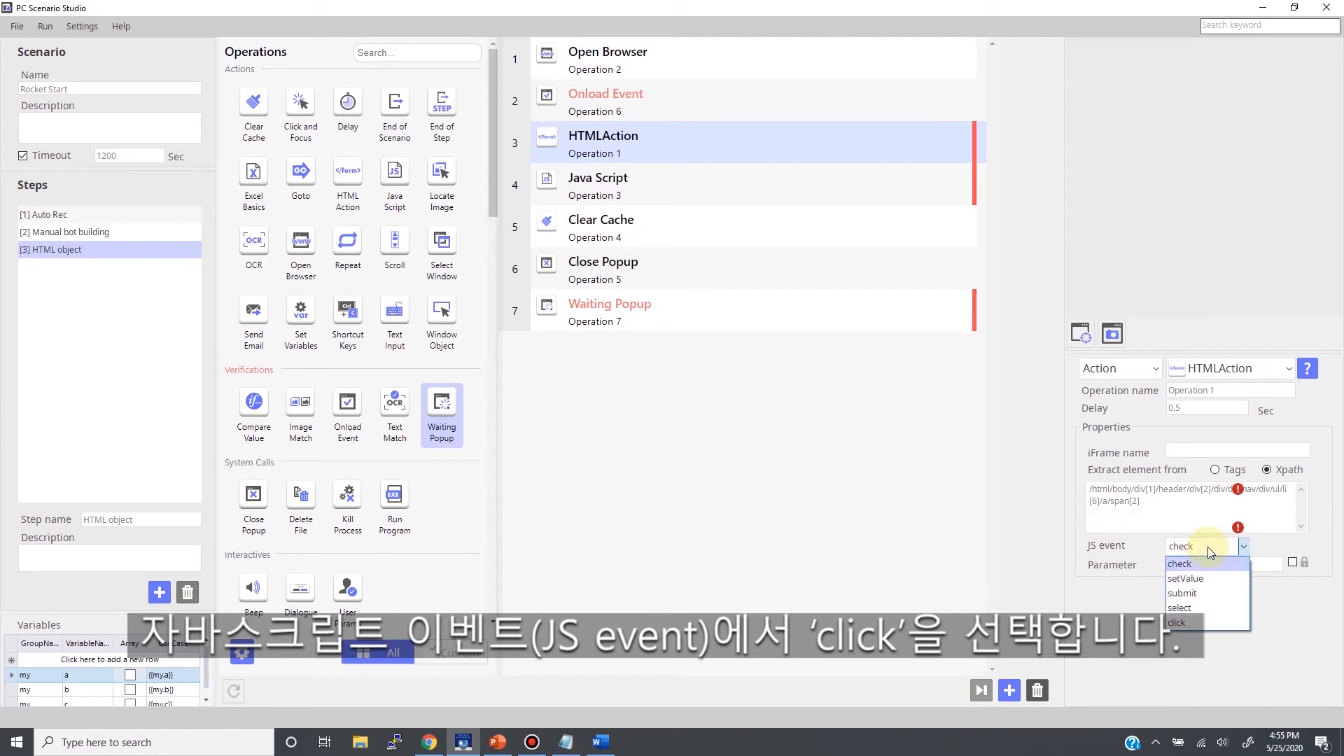
{"action": "left_click", "coordinate": [1214, 621]}
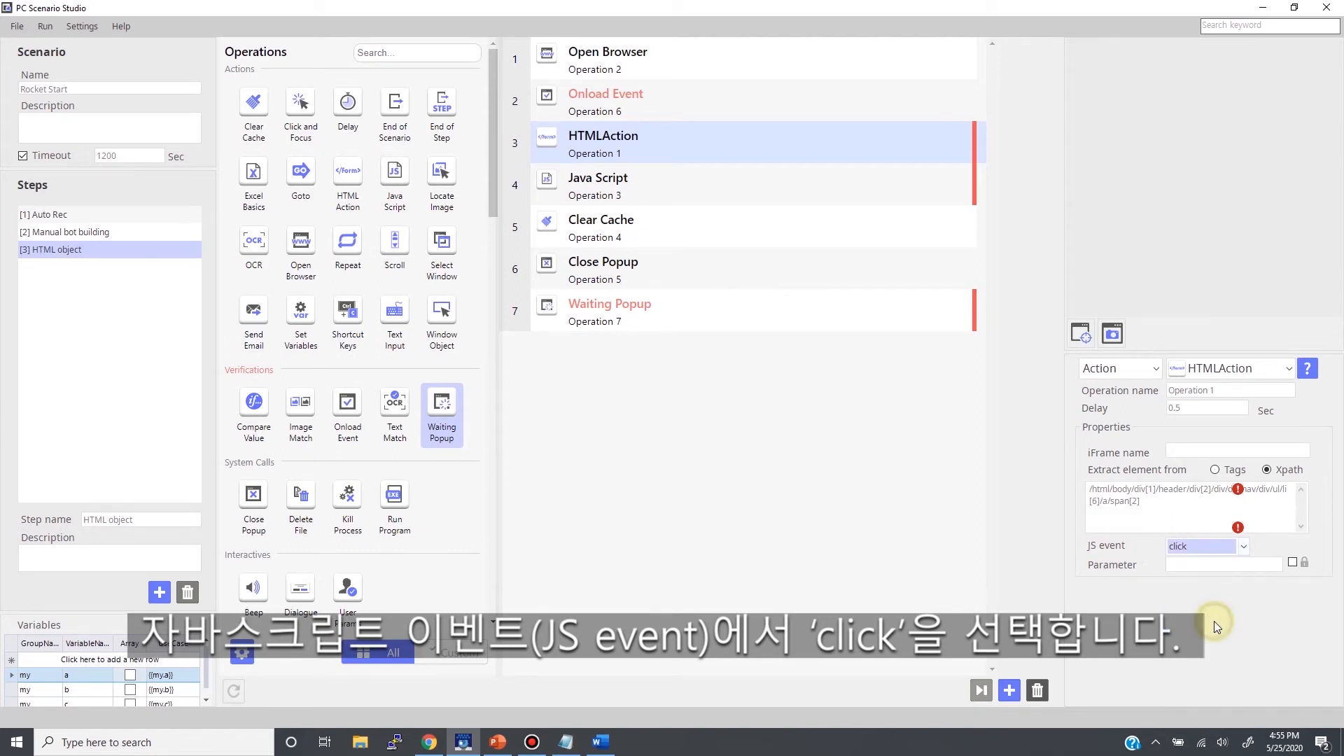
{"action": "left_click", "coordinate": [784, 539]}
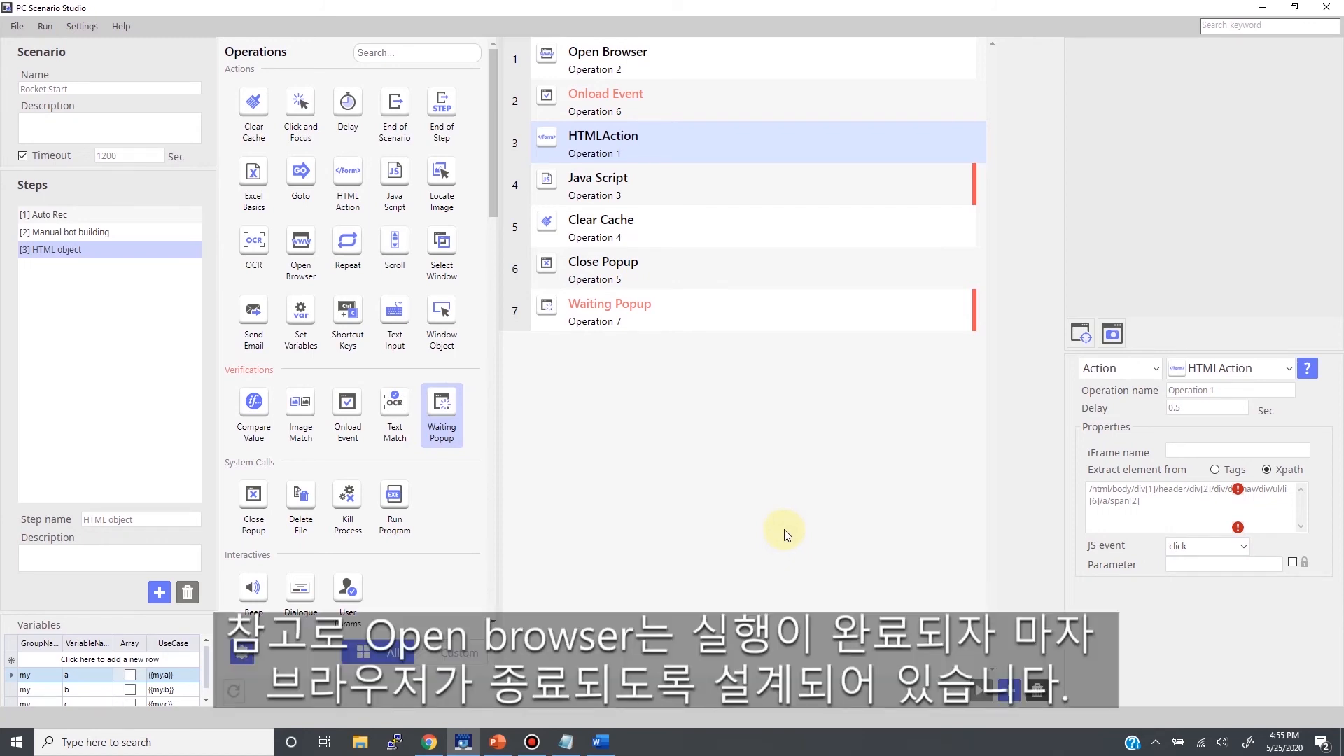
- Add a Delay operation directly after HTMLAction in the HTML object step and set its time to 10 seconds
{"action": "left_click", "coordinate": [710, 65]}
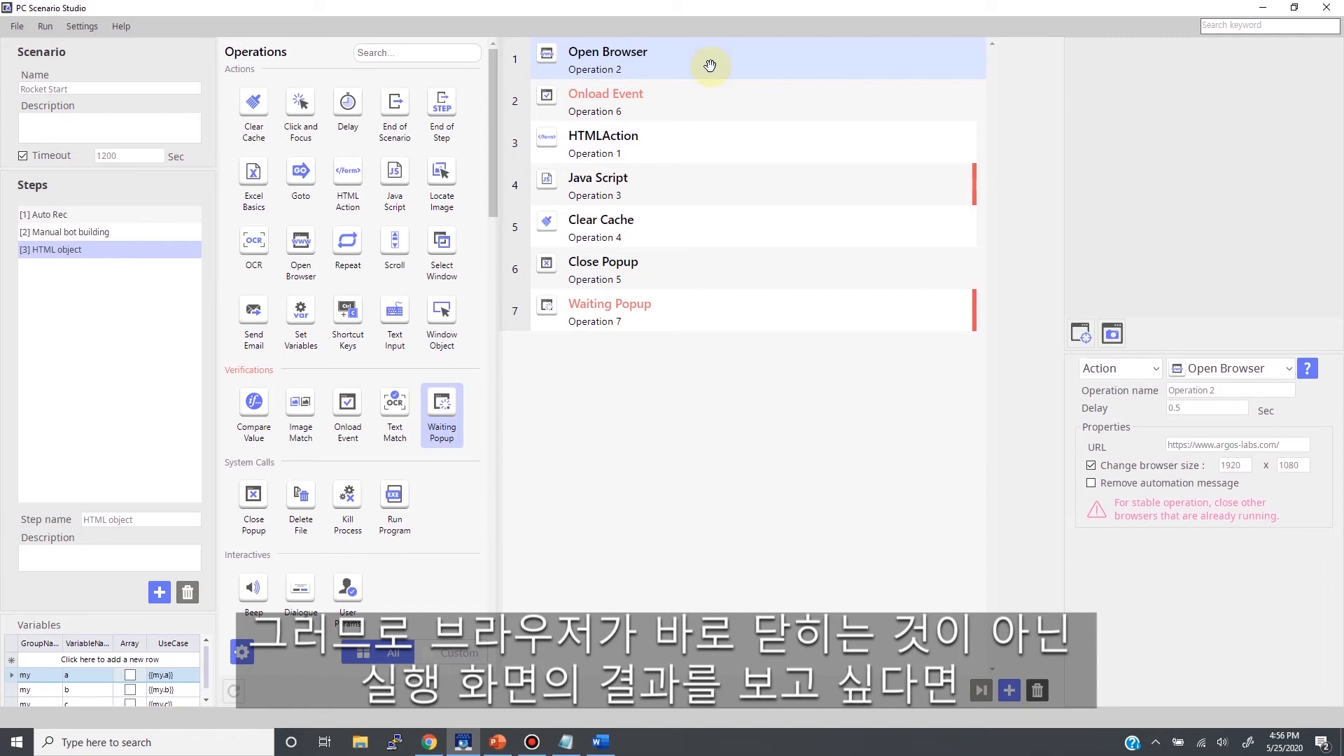
{"action": "left_click", "coordinate": [653, 142]}
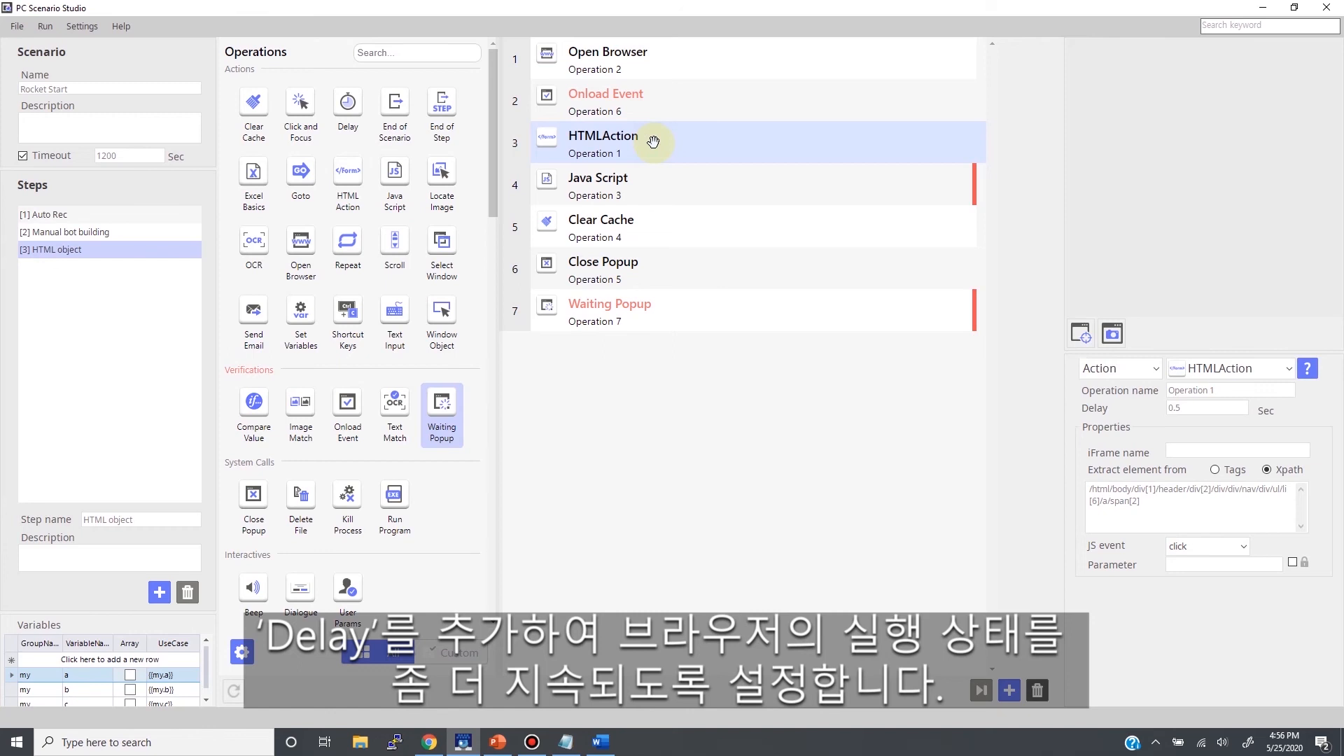
{"action": "left_click_drag", "start_coordinate": [347, 111], "coordinate": [595, 182]}
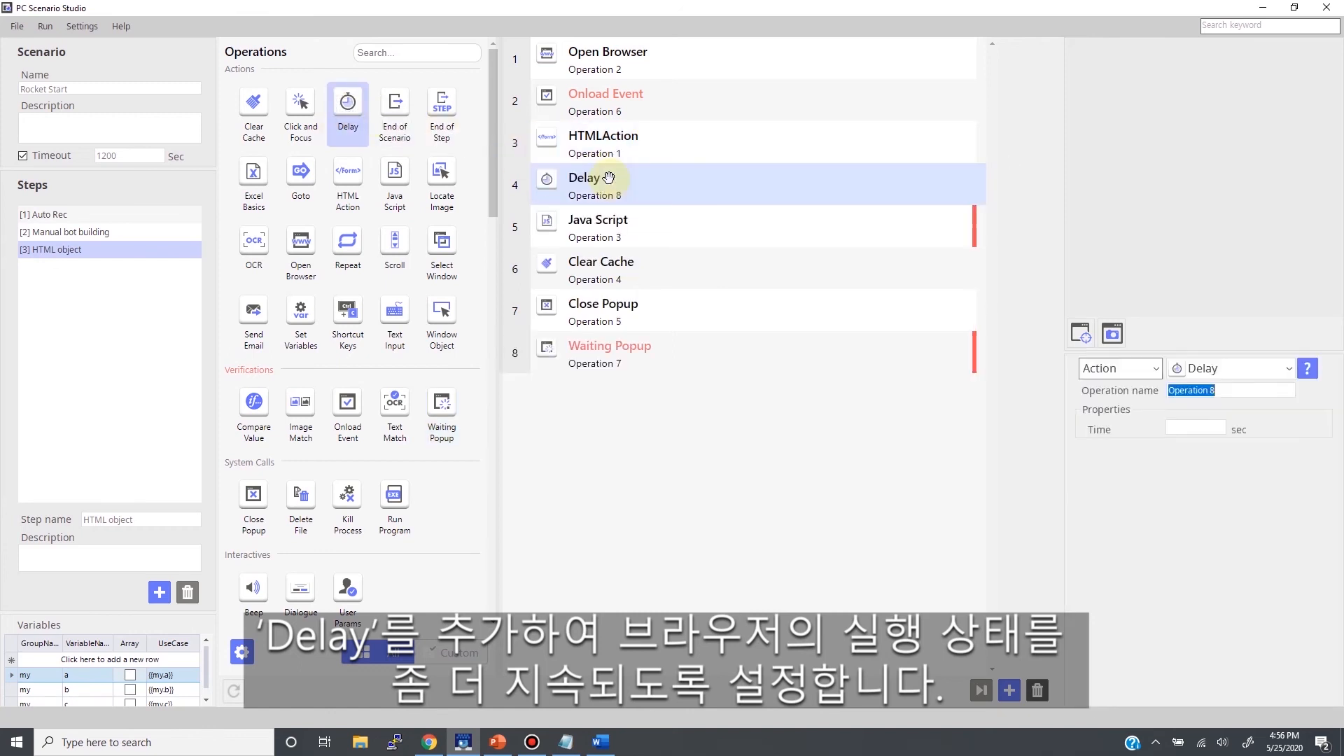
{"action": "triple_click", "coordinate": [1193, 392]}
{"action": "left_click", "coordinate": [1212, 430]}
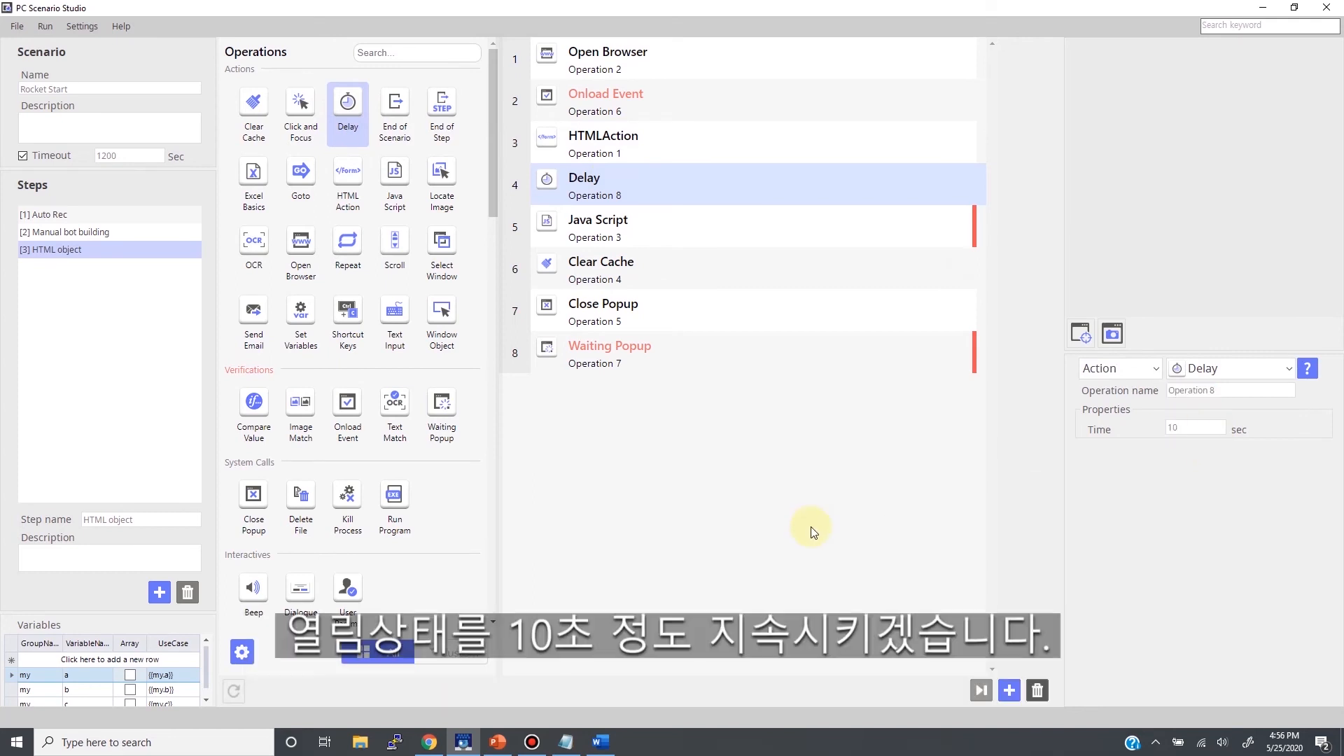
- Test run only operations 1 to 4, from Open Browser through Delay, and reselect the HTMLAction operation
{"action": "left_click", "coordinate": [726, 59], "text": "shift"}
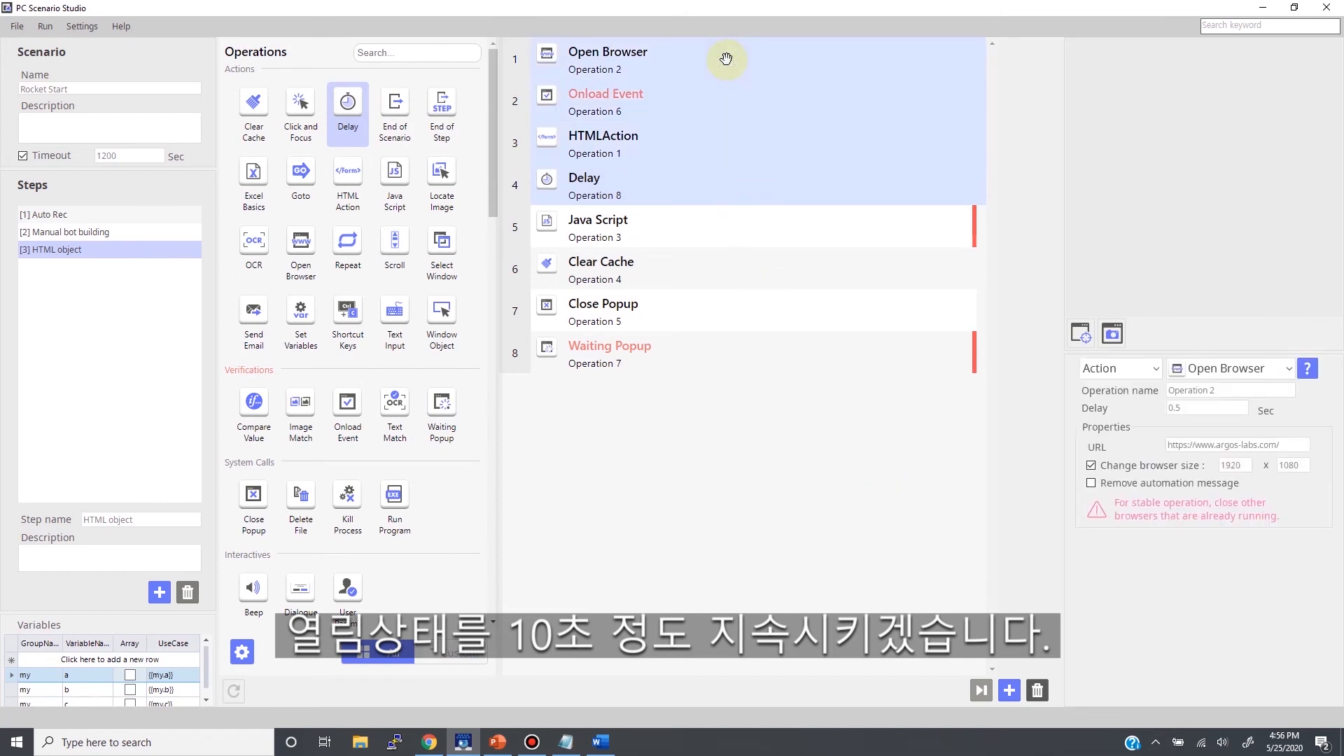
{"action": "right_click", "coordinate": [726, 59]}
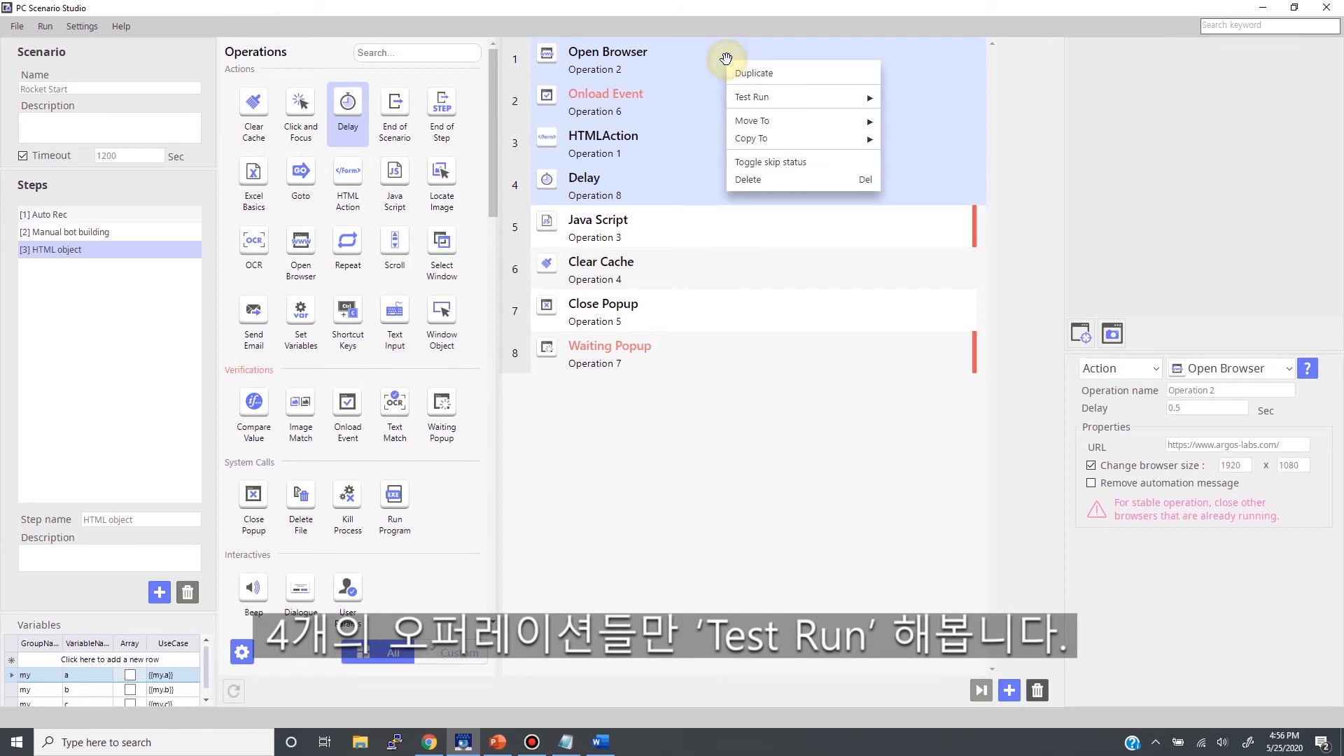
{"action": "mouse_move", "coordinate": [739, 98]}
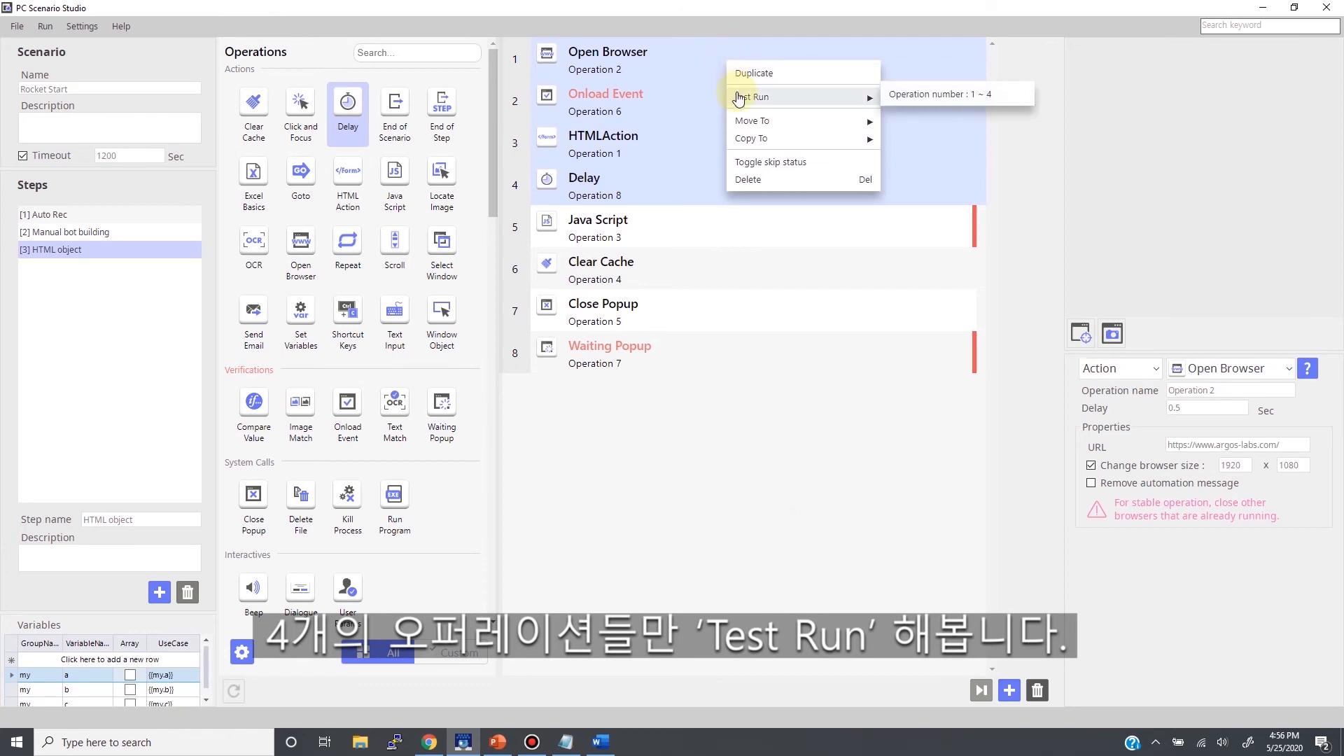
{"action": "left_click", "coordinate": [925, 104]}
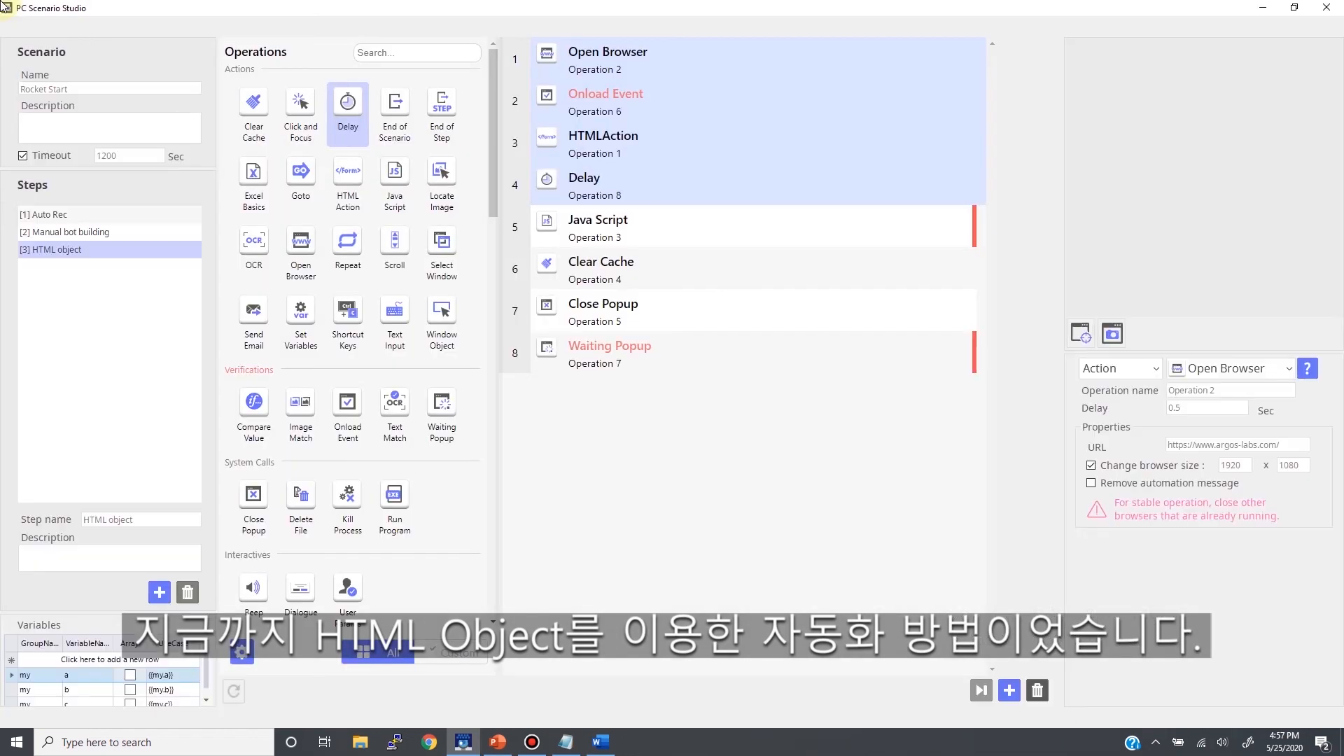
{"action": "left_click", "coordinate": [659, 143]}
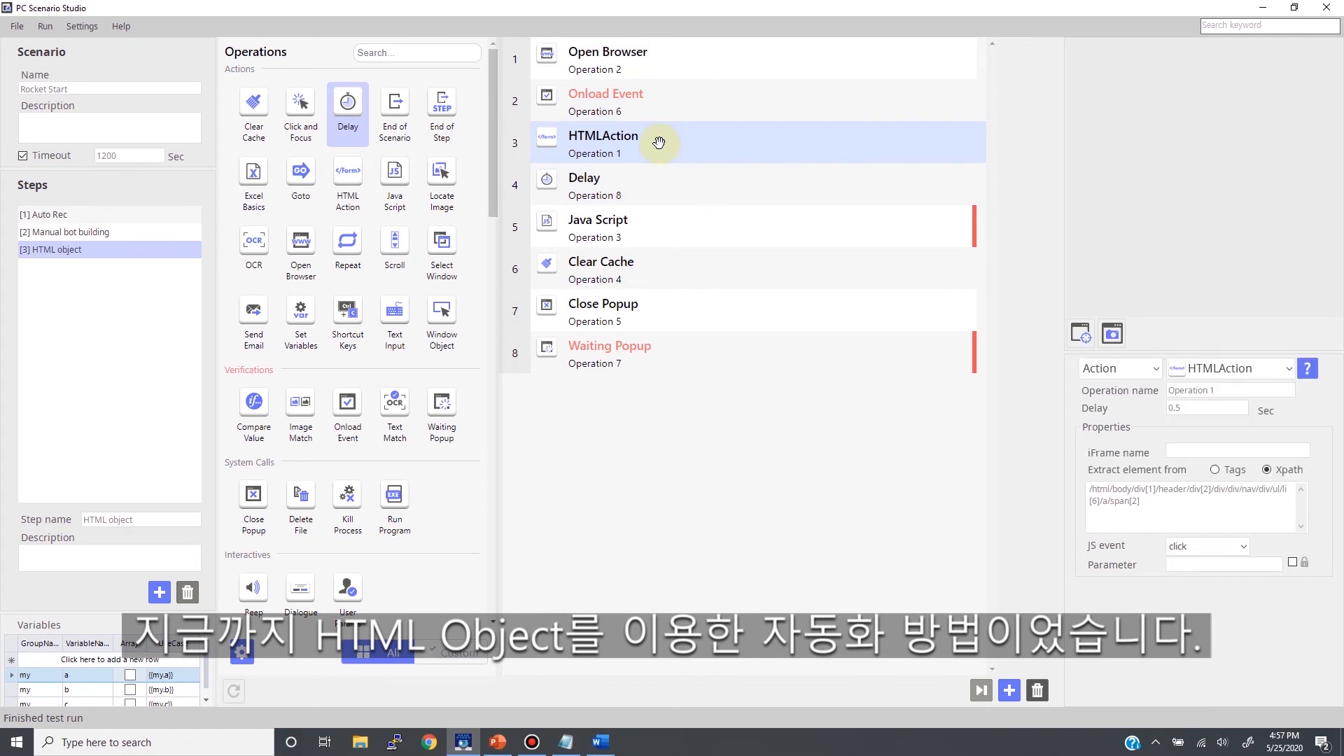